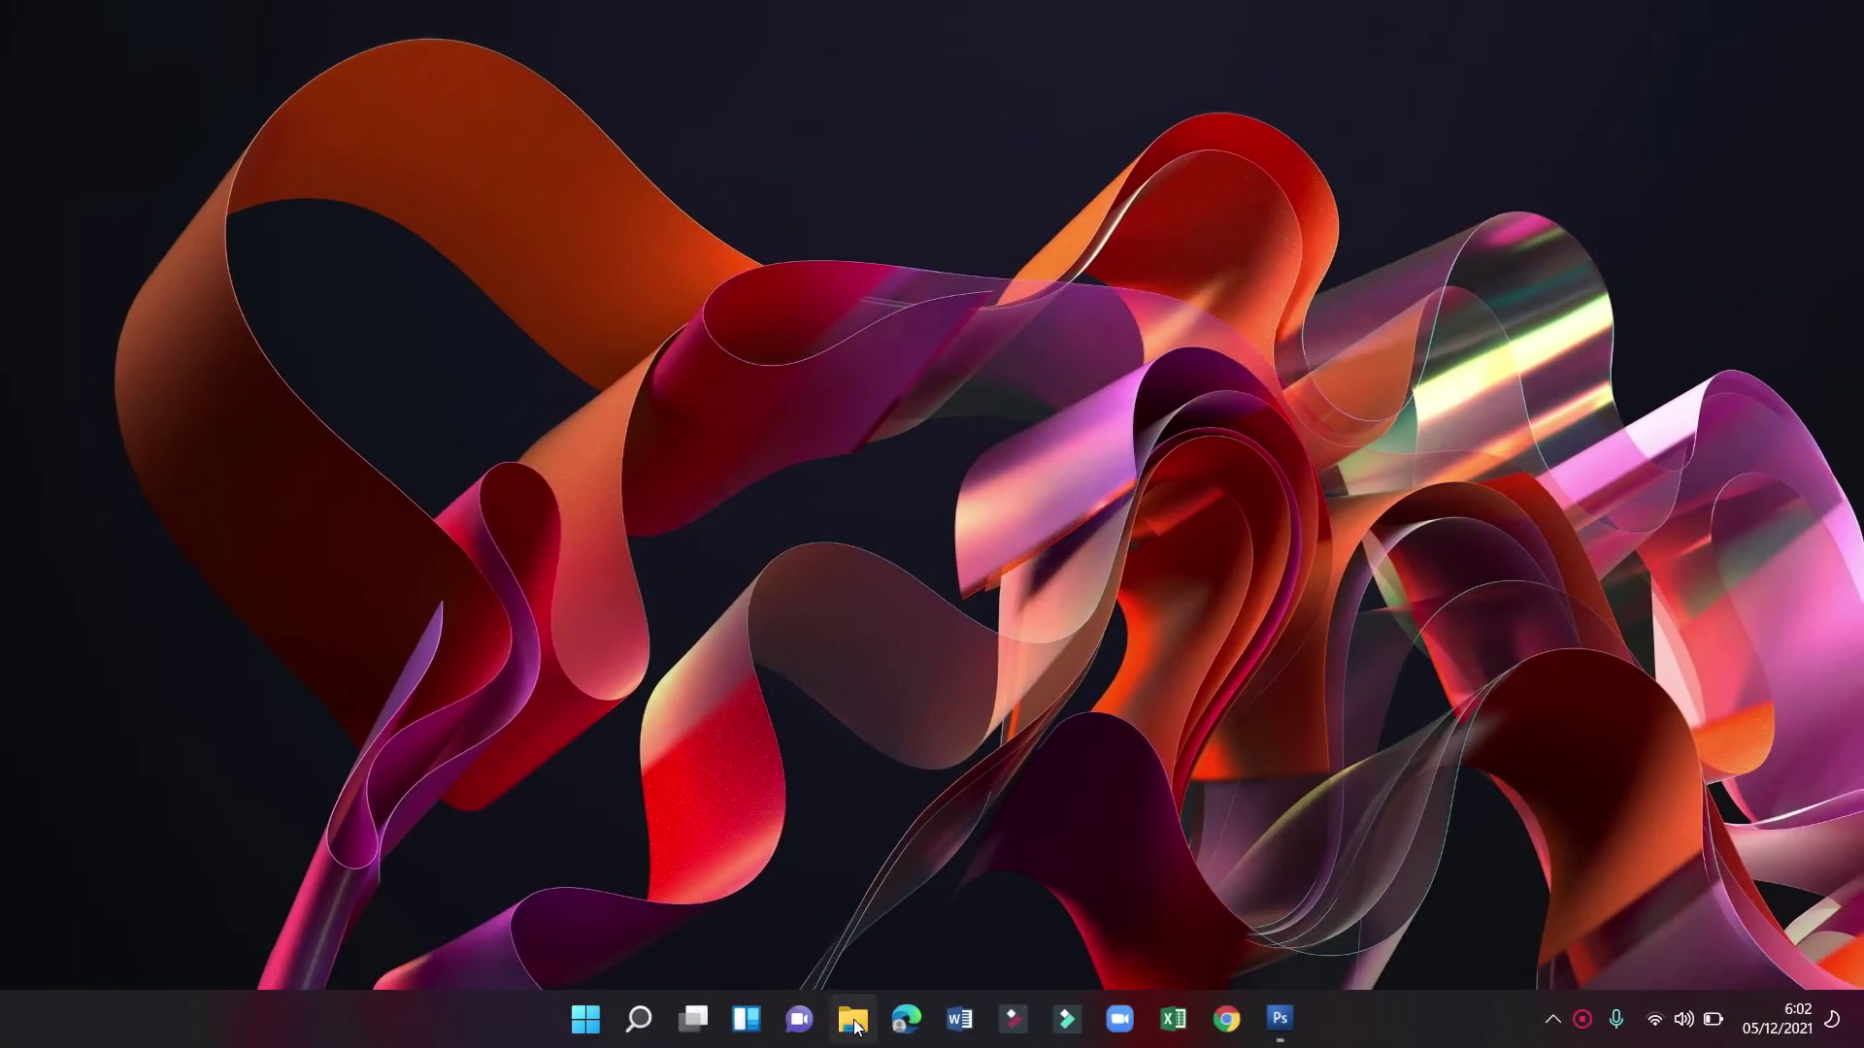
- In File Explorer, browse to the DATA 1 (D:) drive and scroll down to the 'terbilang' Excel file
key("super+e")
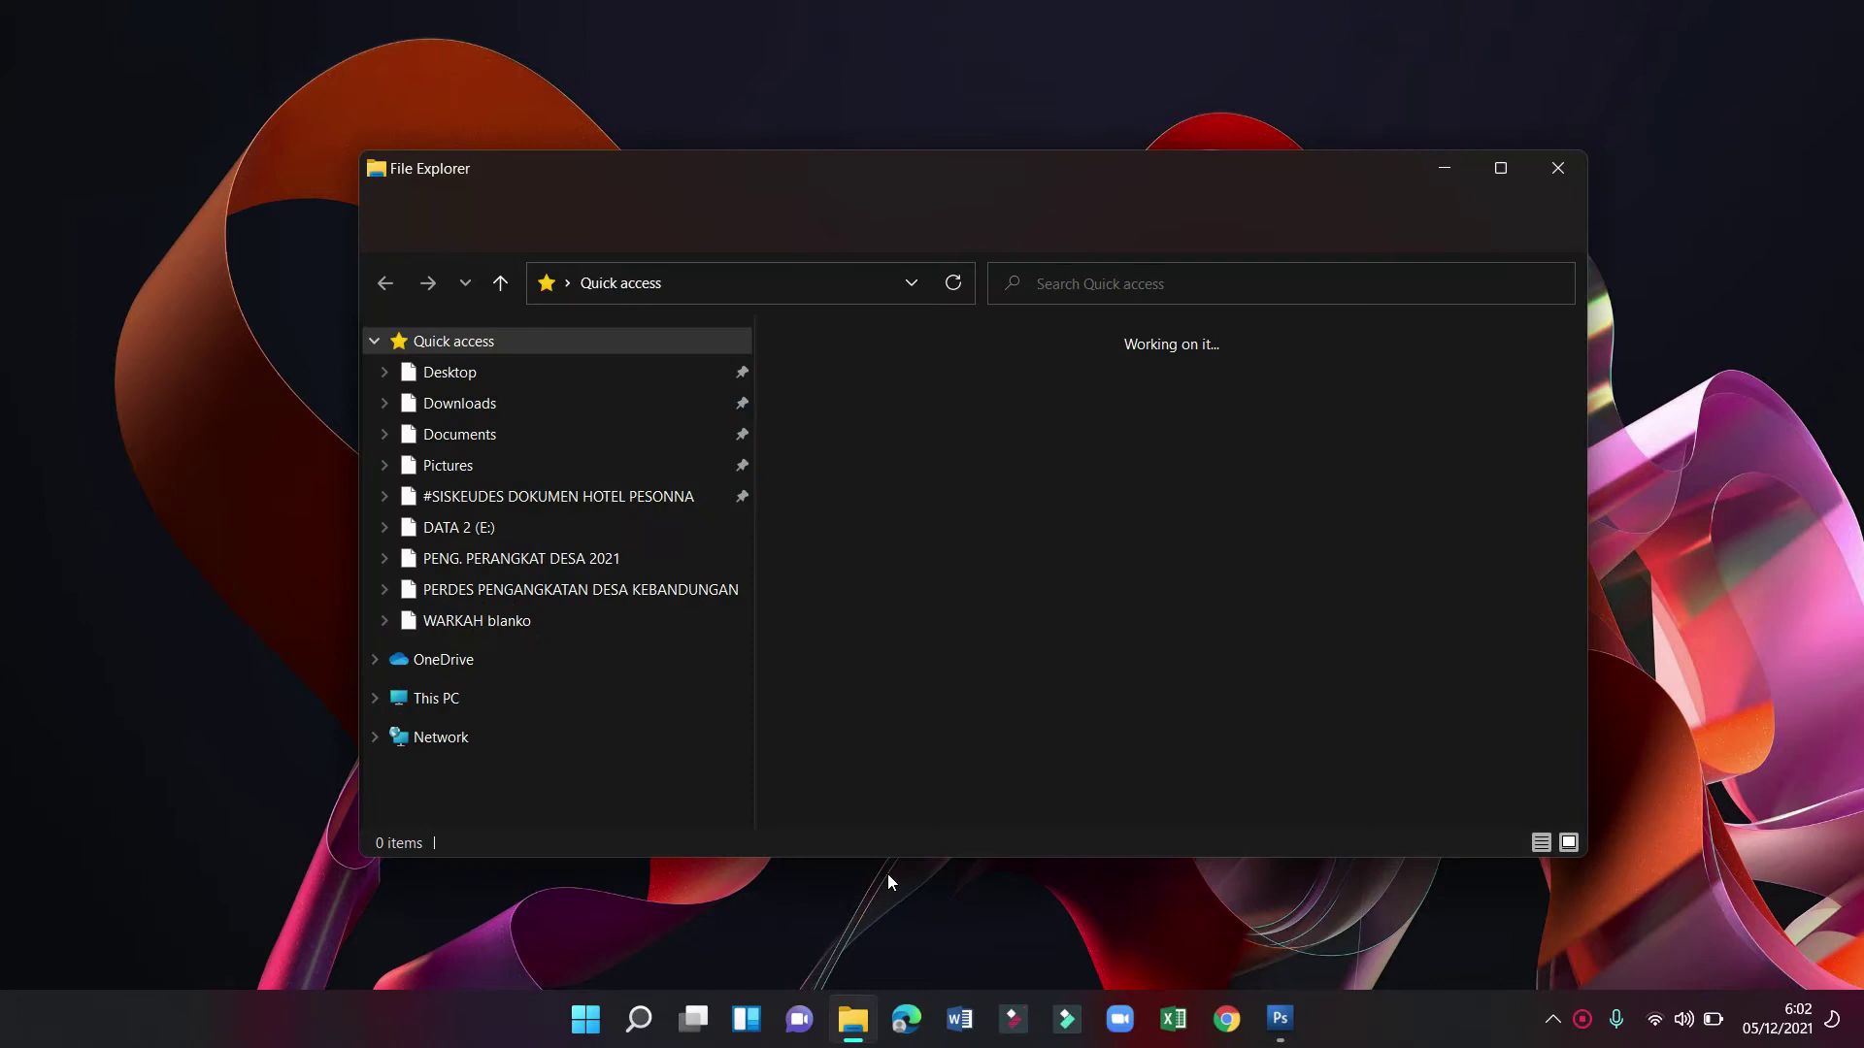
scroll(503, 713, "down", 3)
left_click(500, 724)
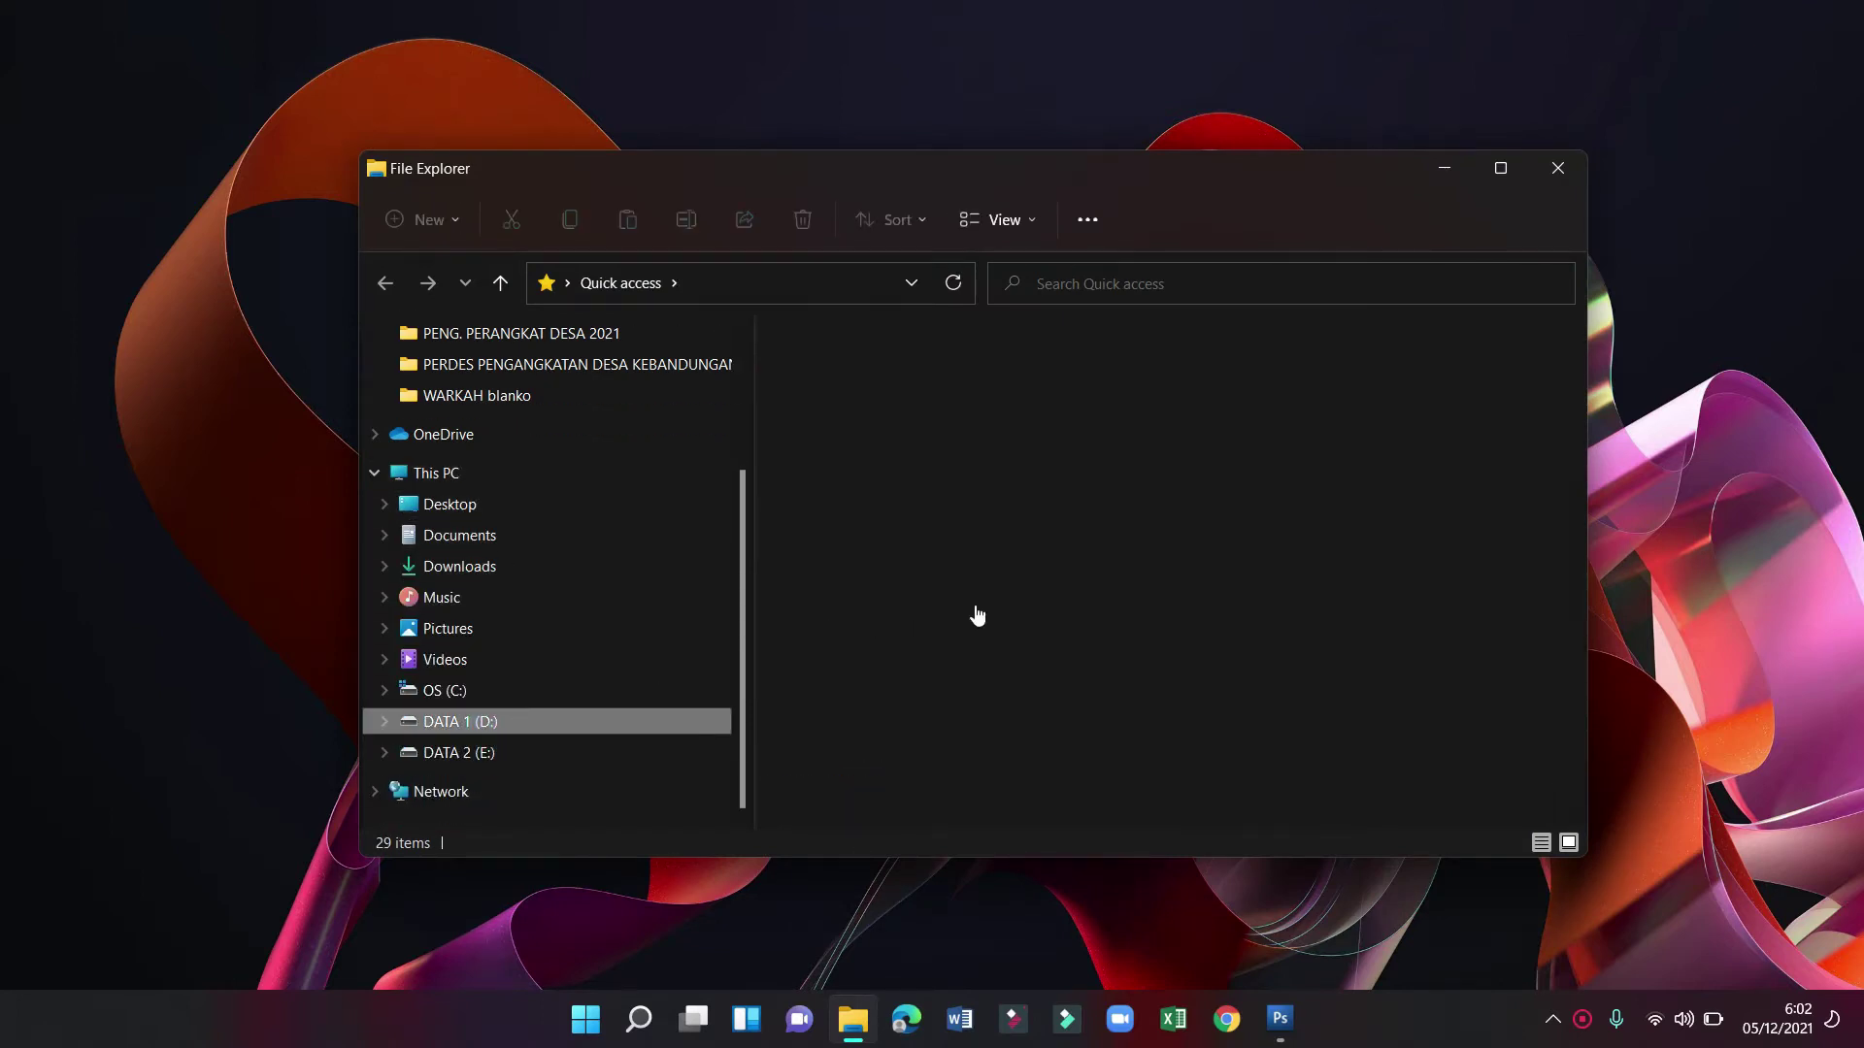
scroll(1045, 596, "down", 3)
scroll(1086, 609, "down", 3)
scroll(1102, 626, "down", 3)
scroll(1109, 637, "down", 3)
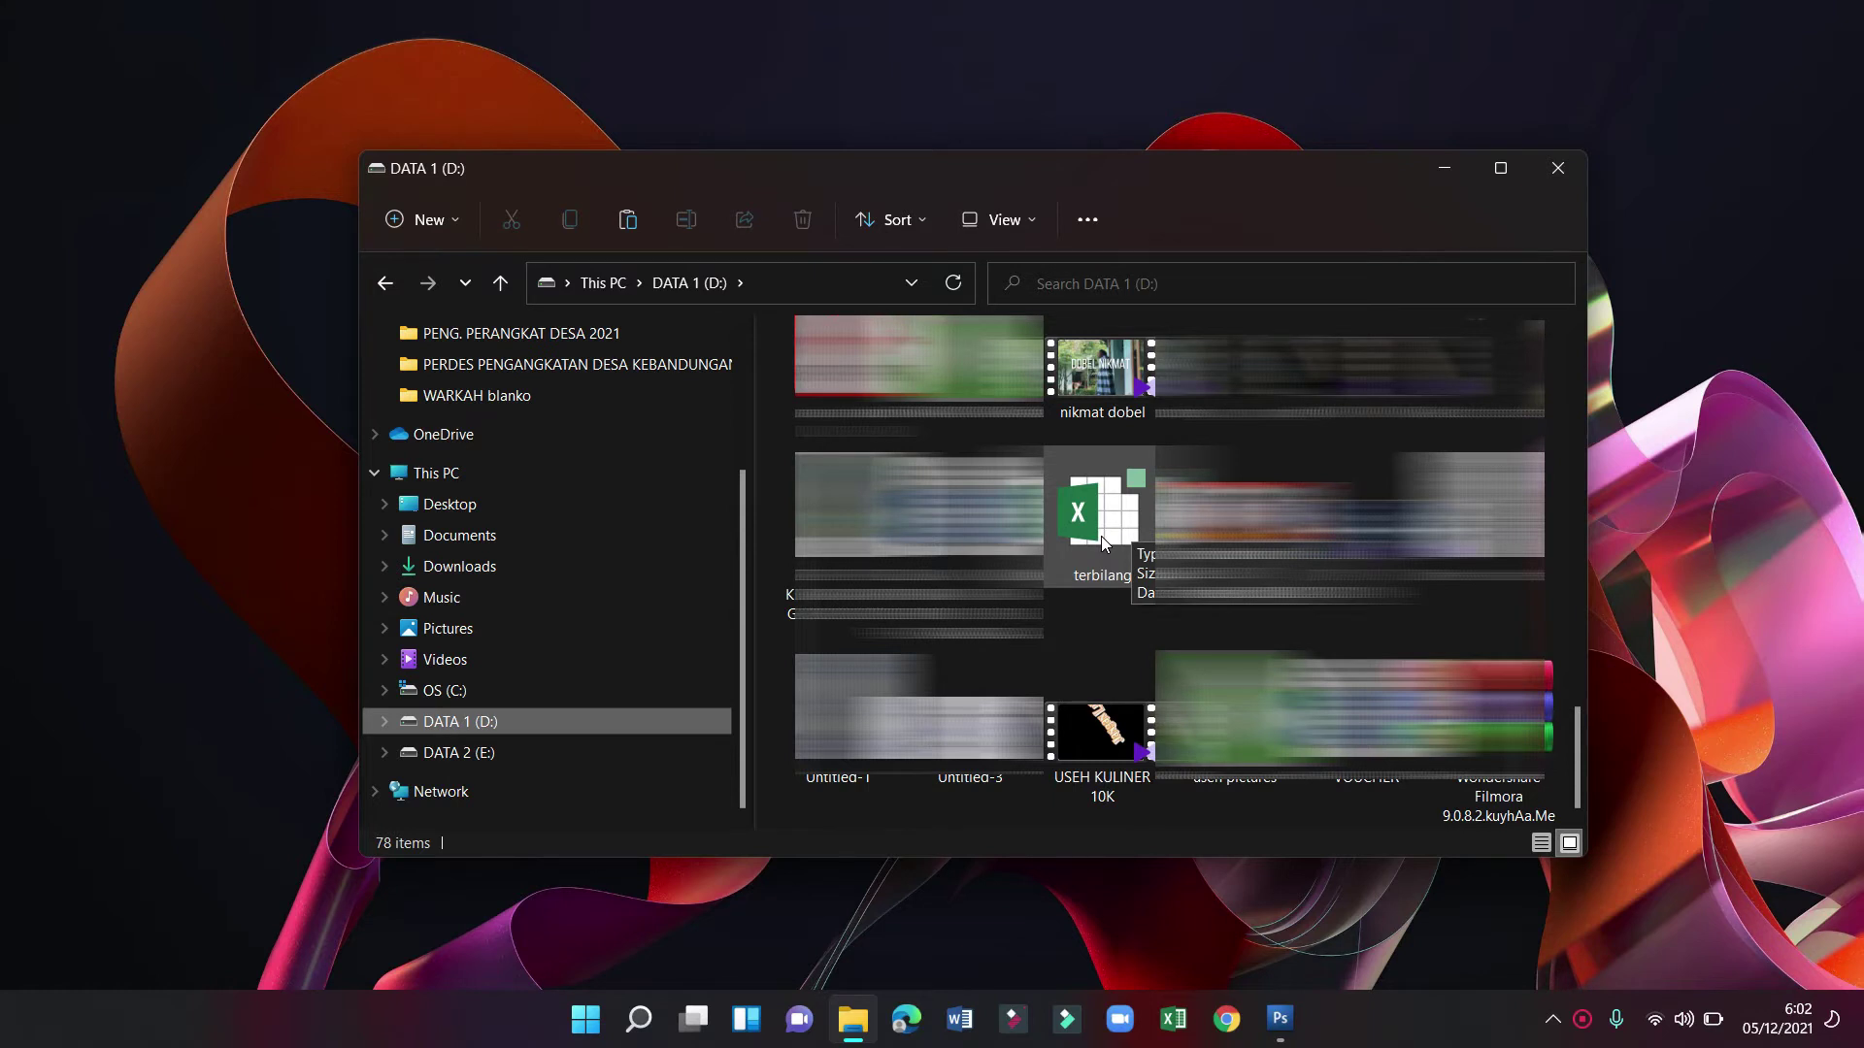
- Close File Explorer and start Excel 2016 from the taskbar
left_click(1557, 169)
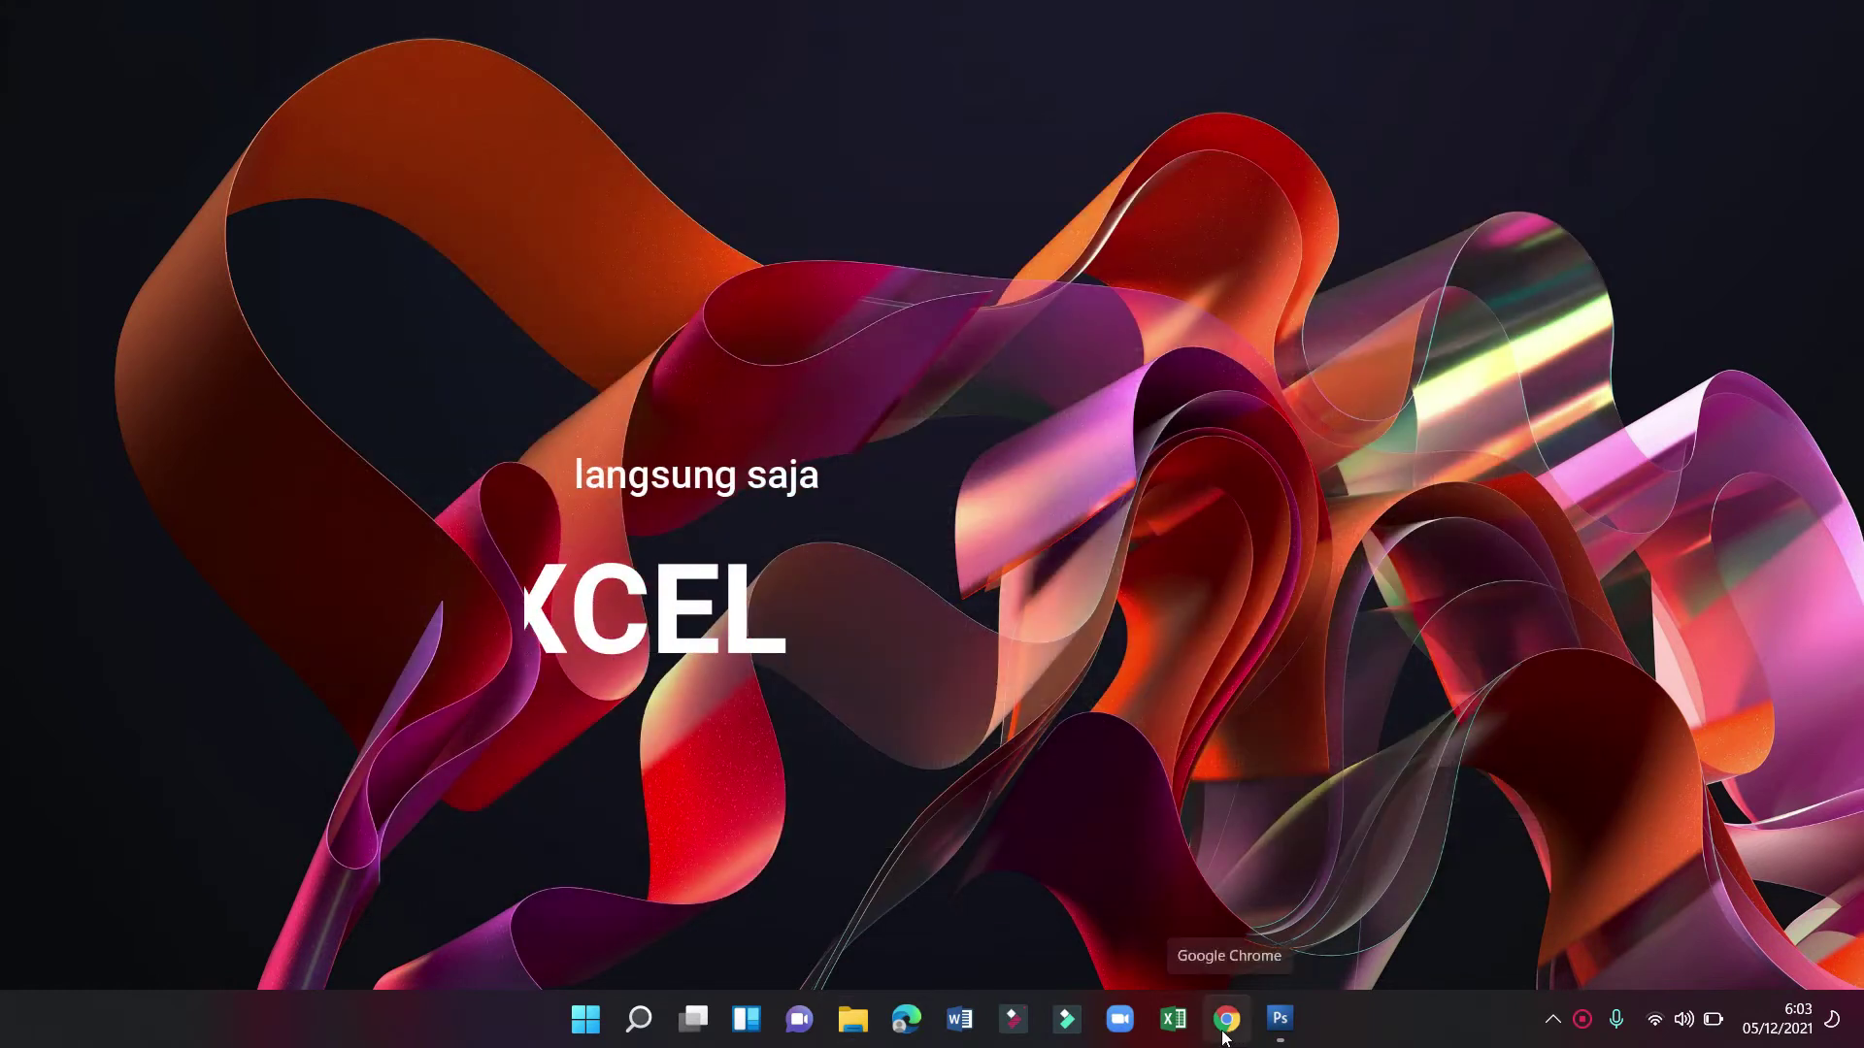
left_click(1172, 1024)
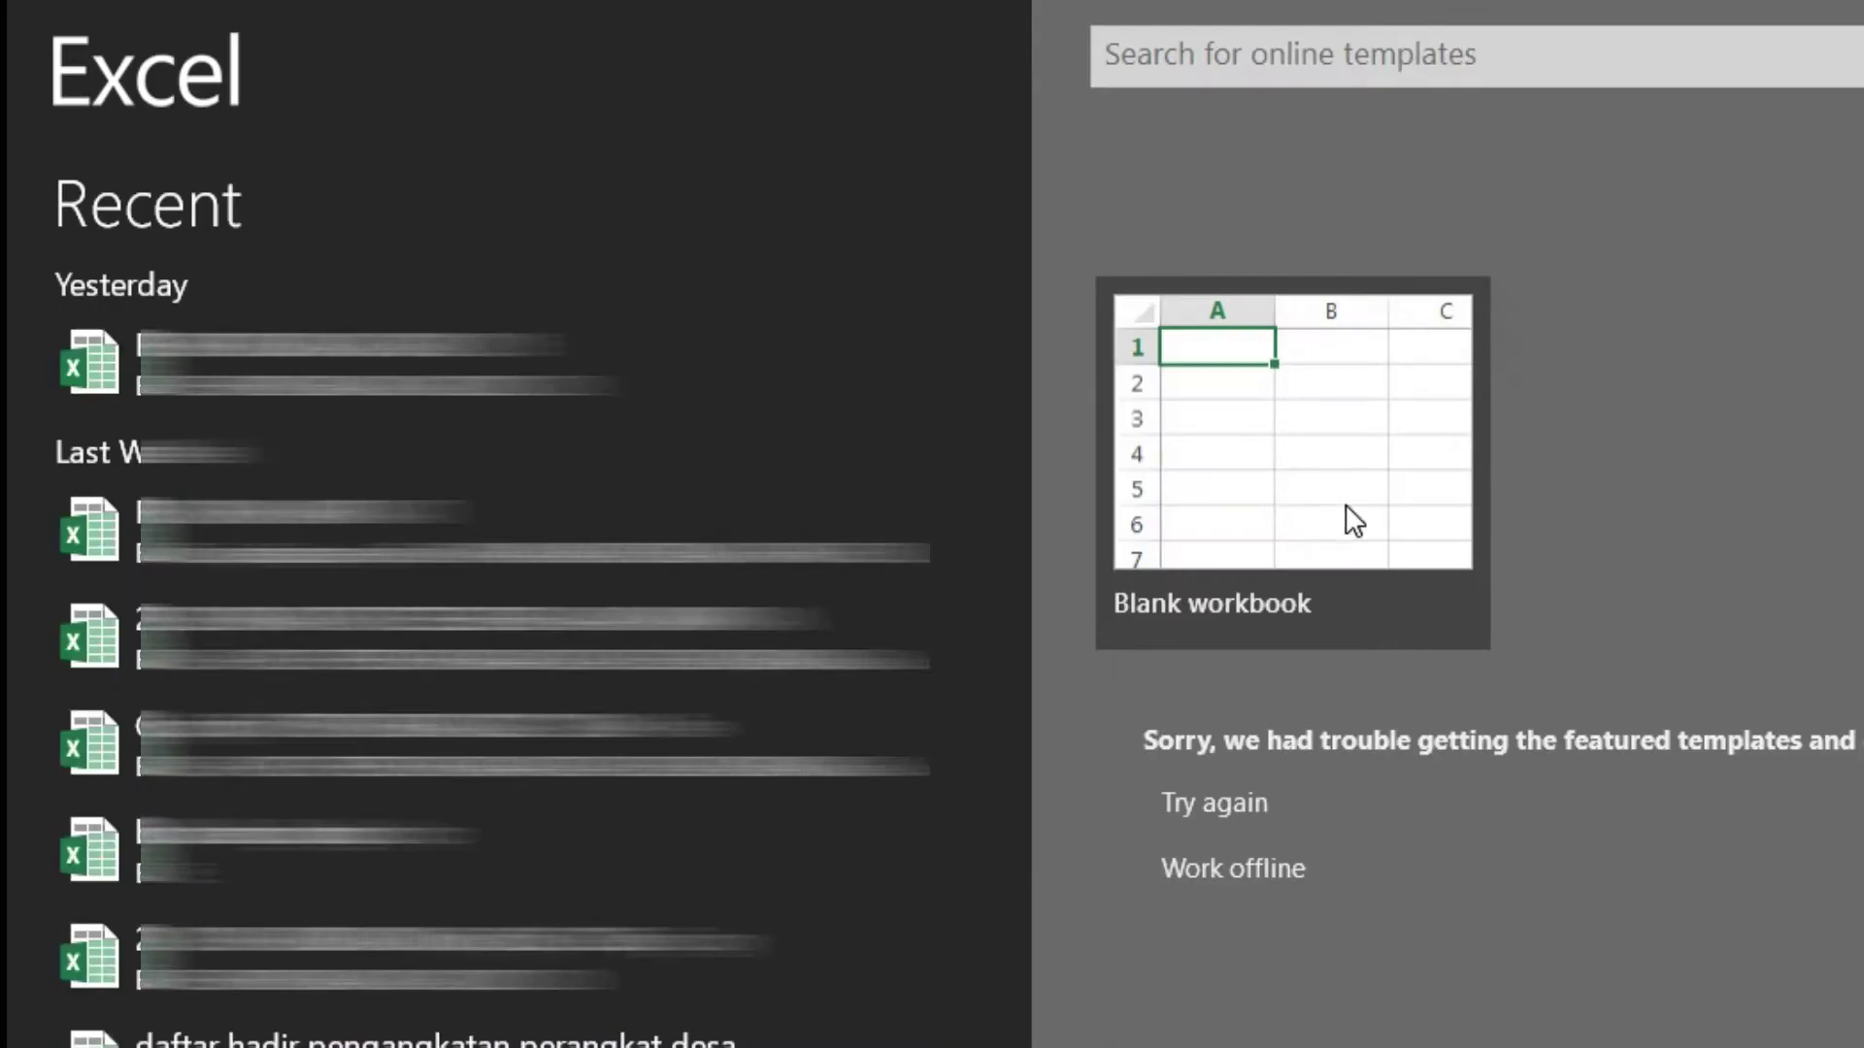
- Create a blank workbook and enter 10000000 in cell D6
left_click(1347, 507)
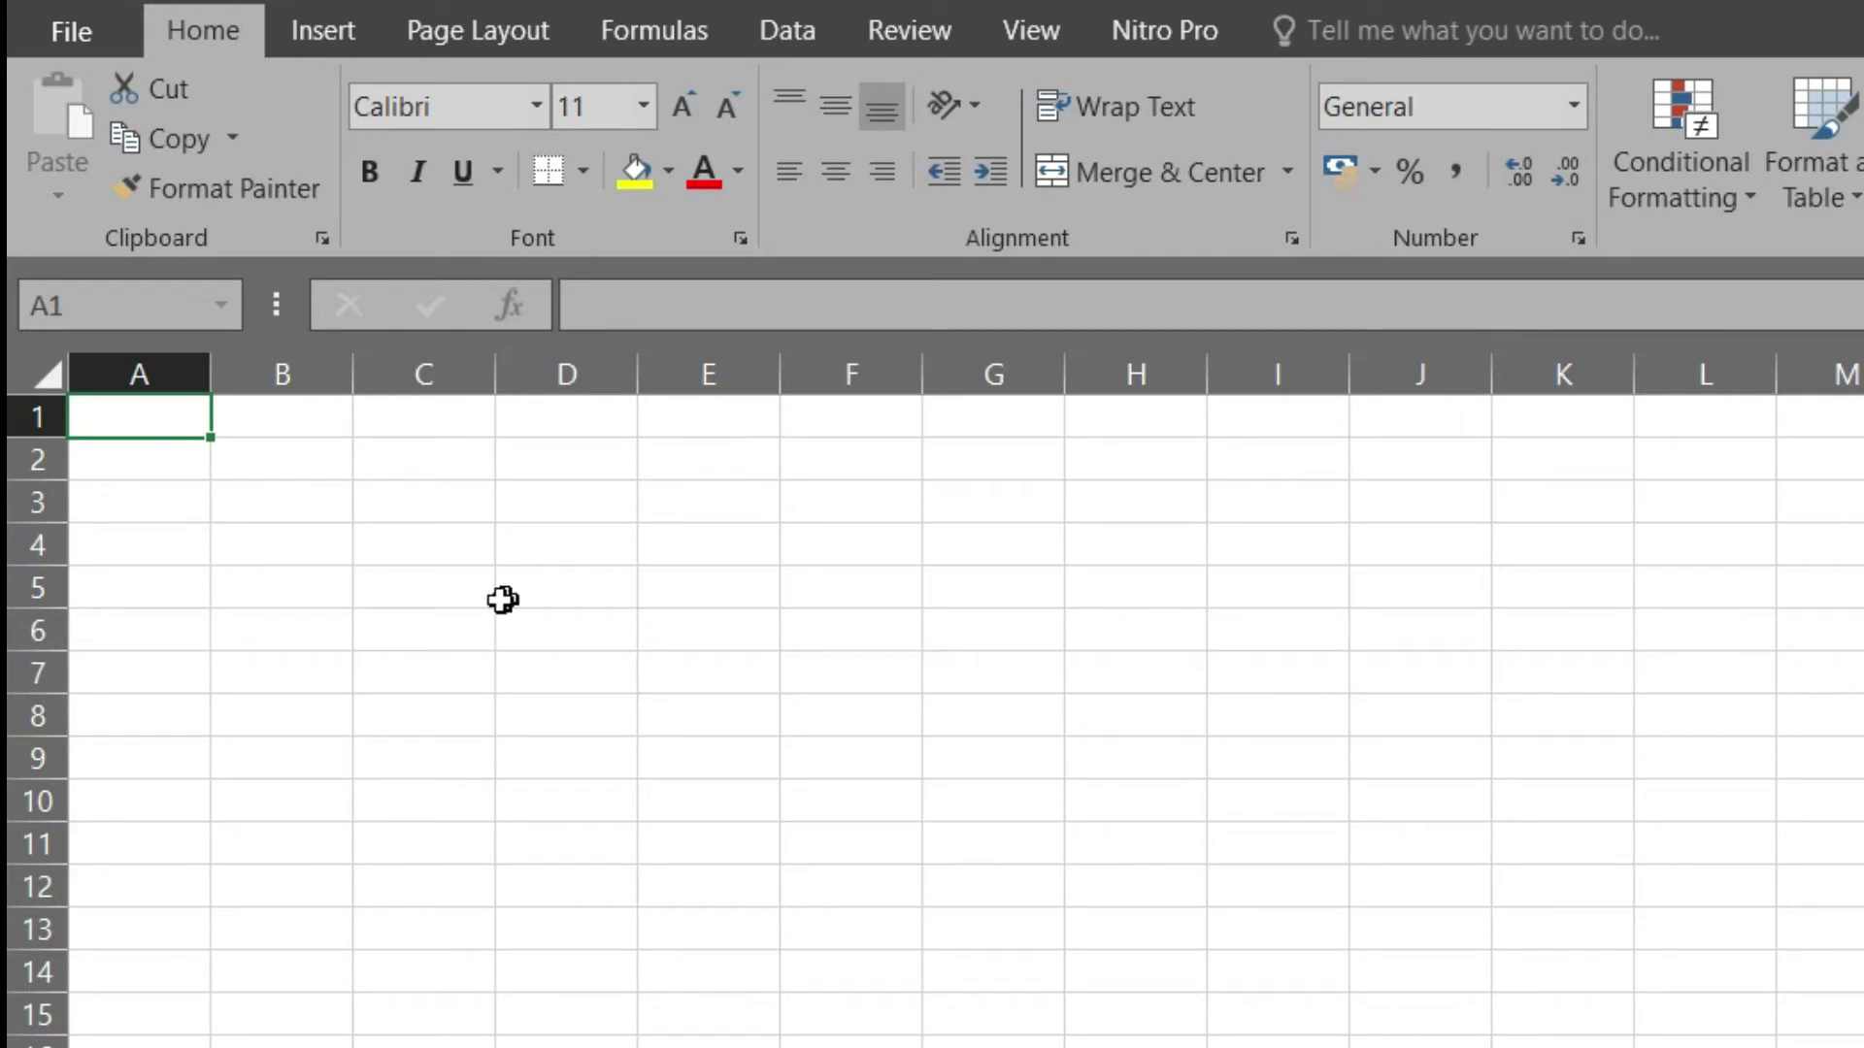
left_click(588, 626)
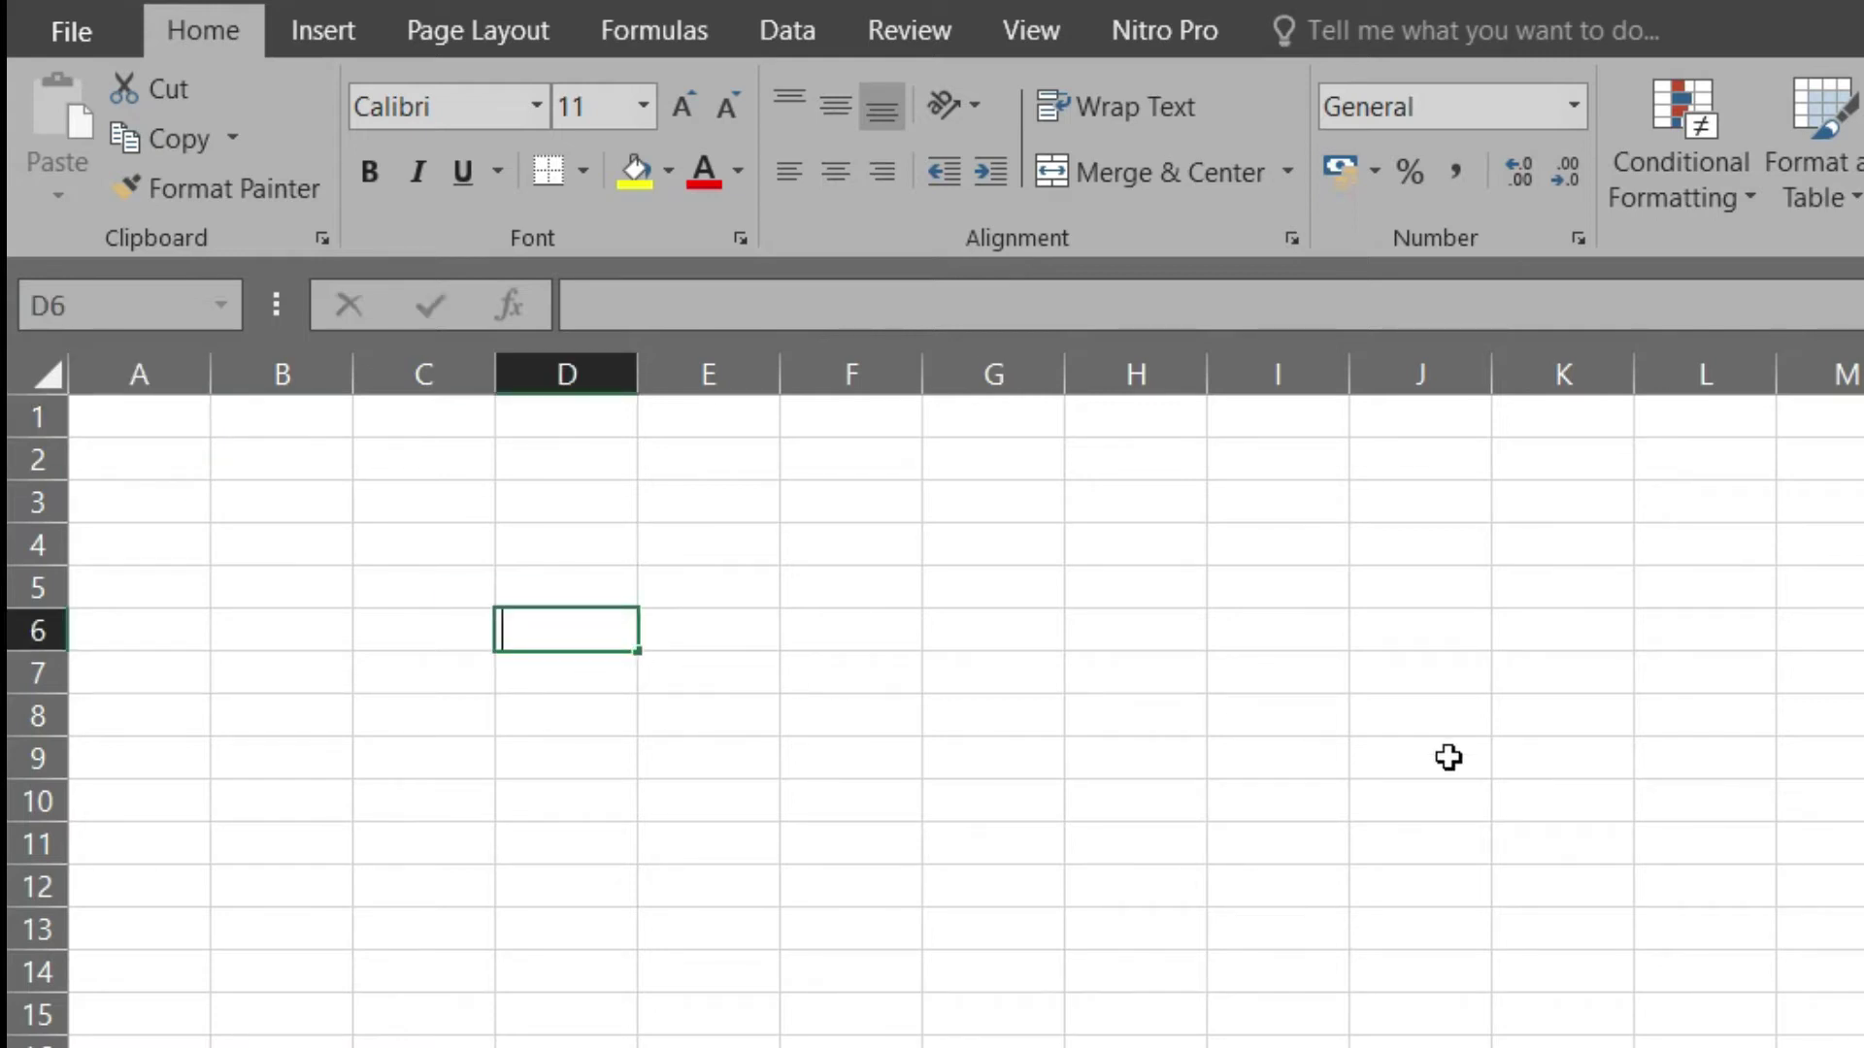
type("10000000")
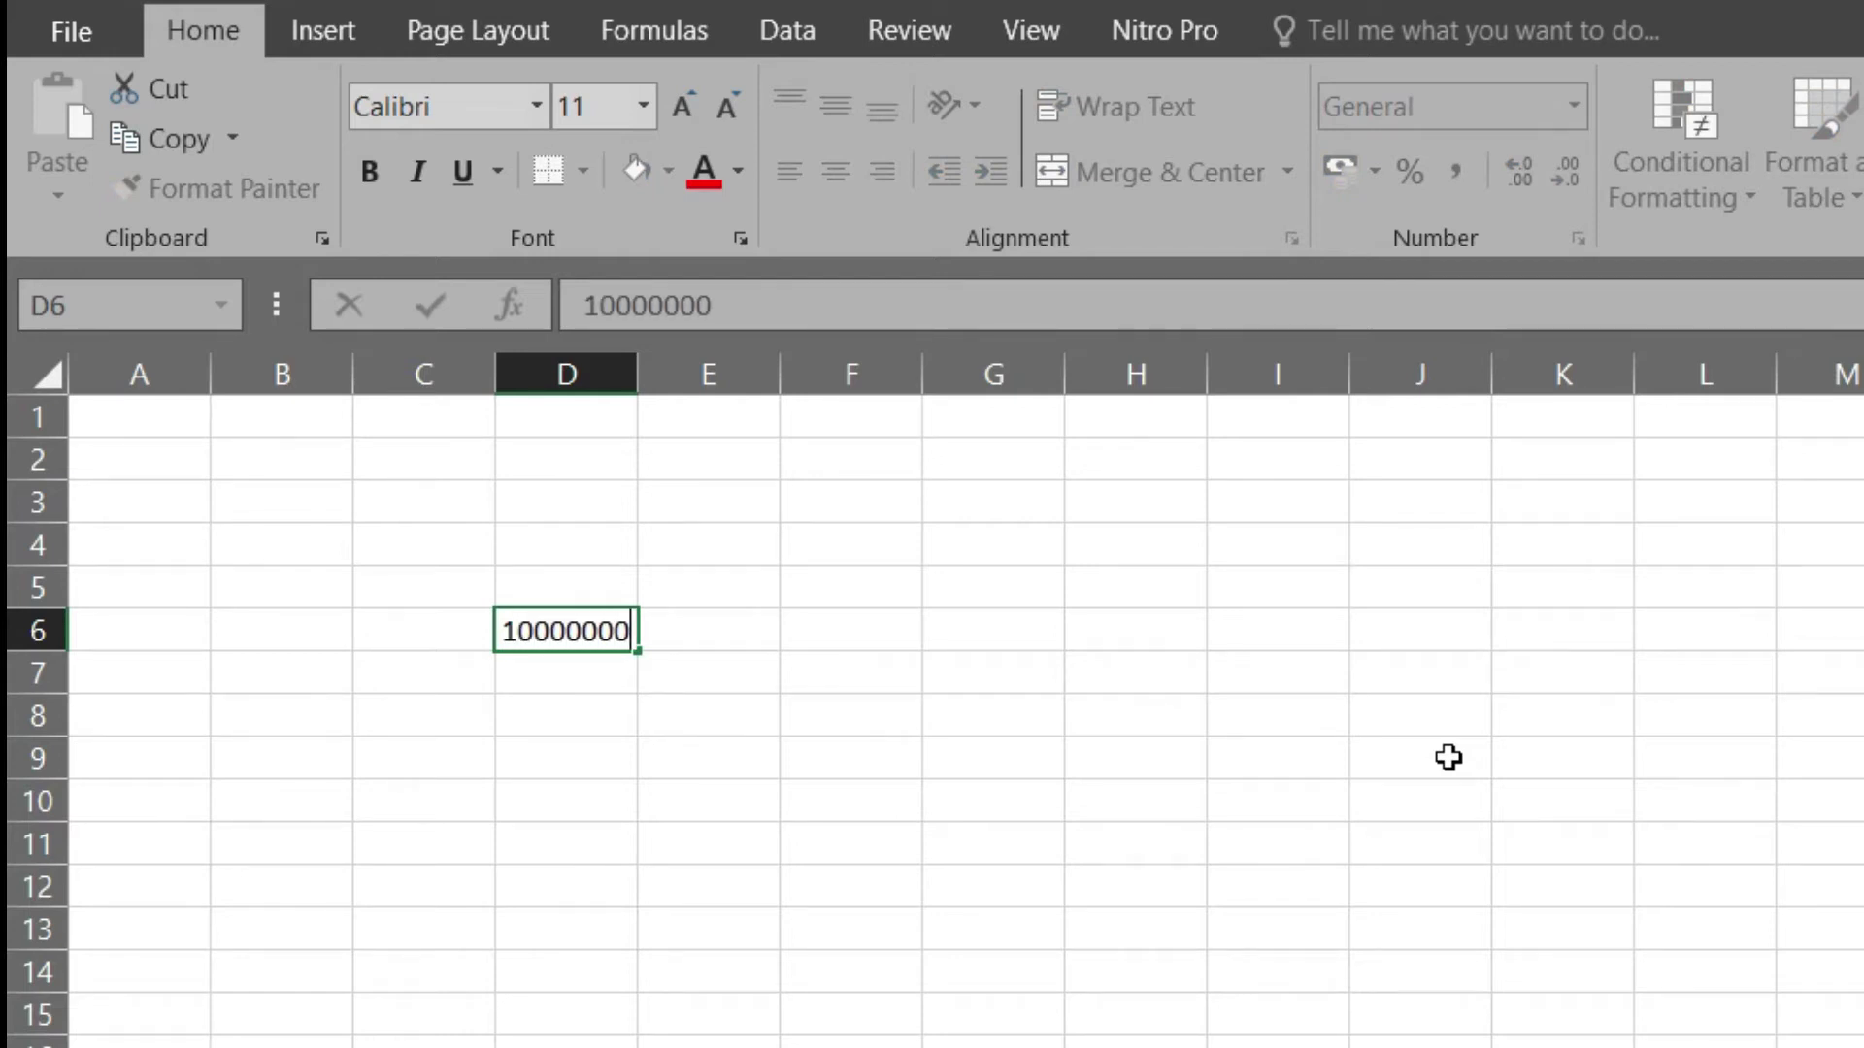
key("Return")
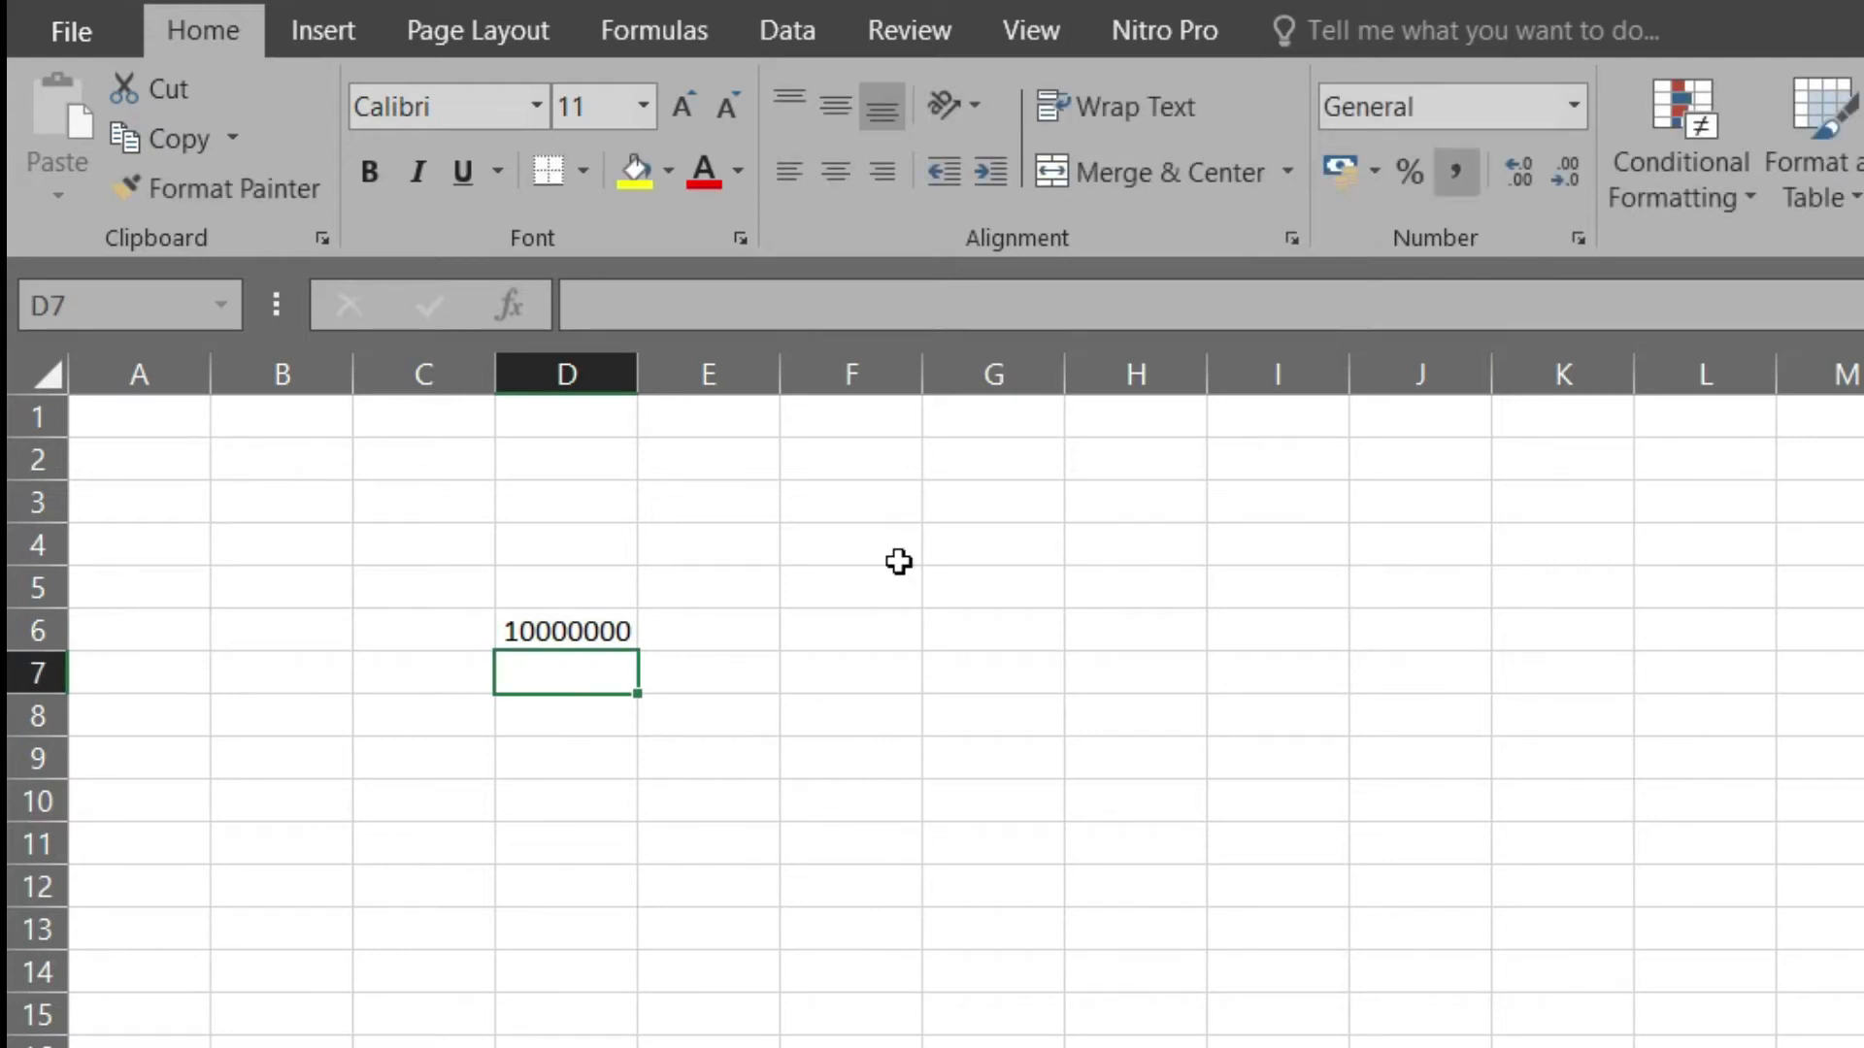
- Apply Comma Style to D6 so it displays 10.000.000
left_click(591, 632)
left_click(1454, 175)
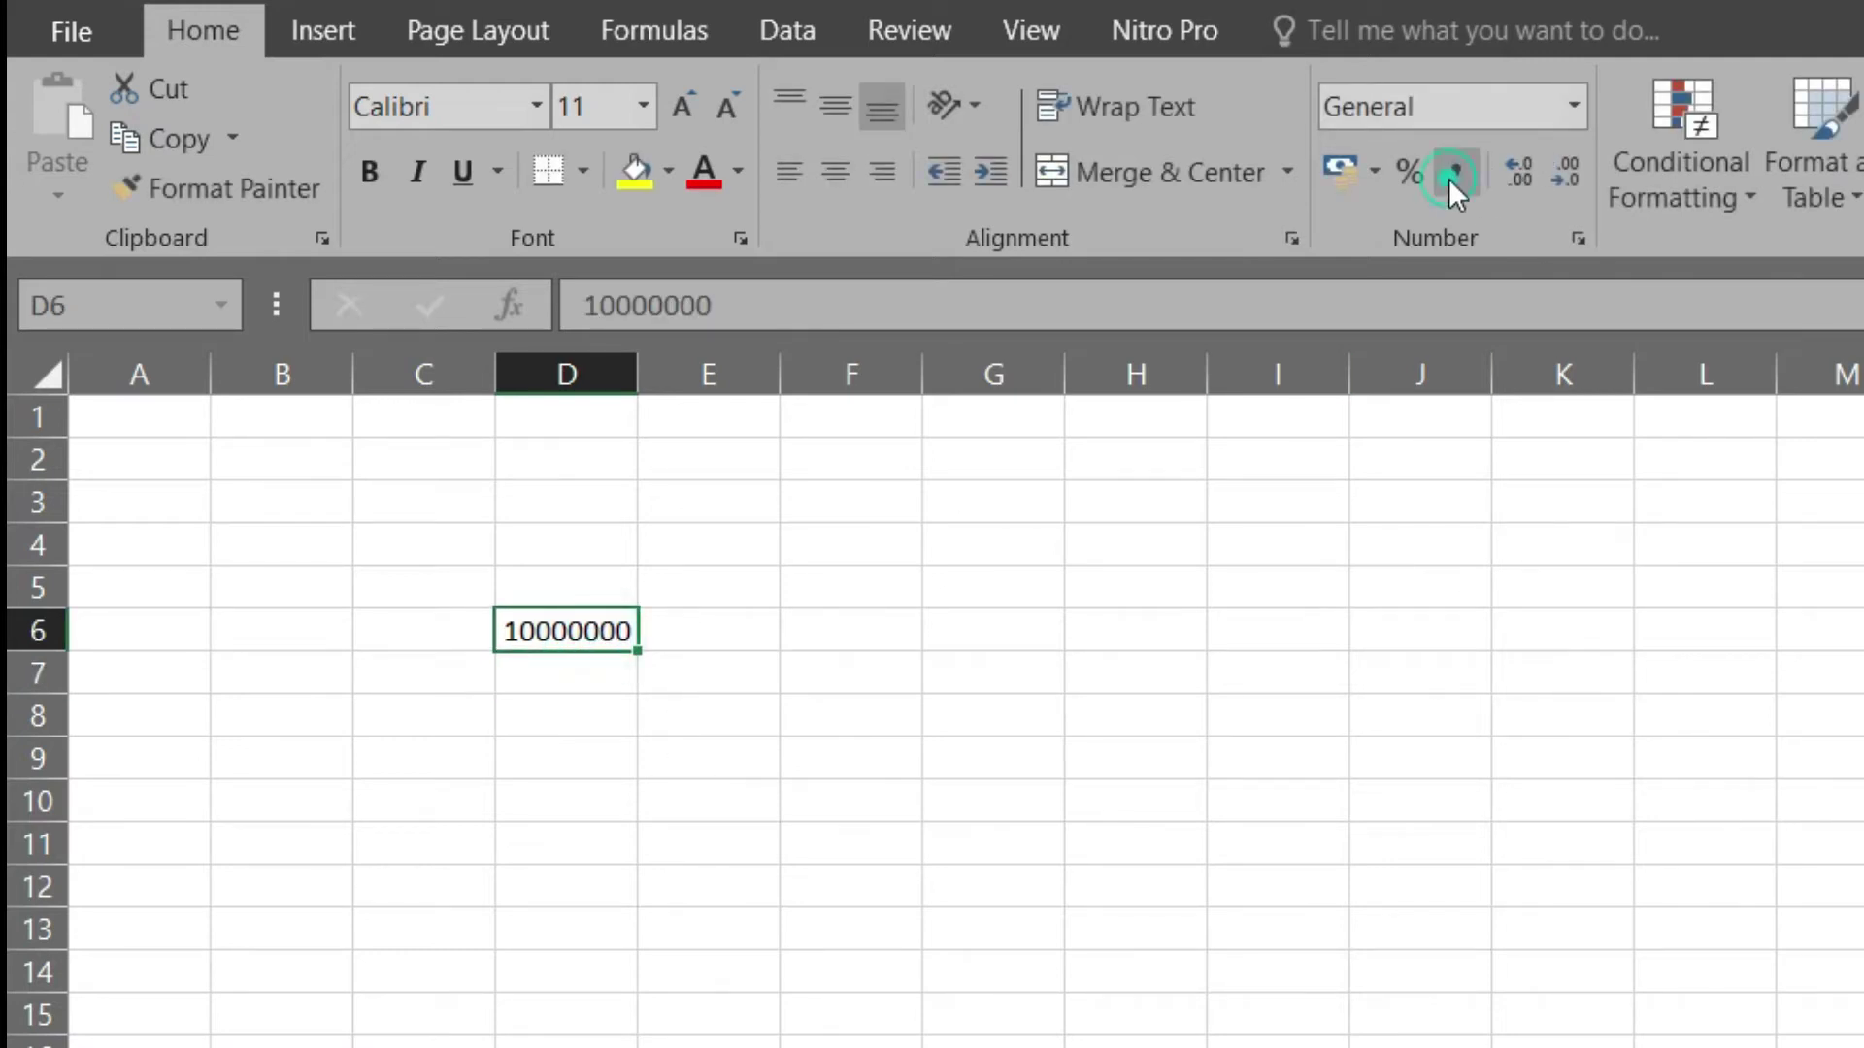
left_click(559, 761)
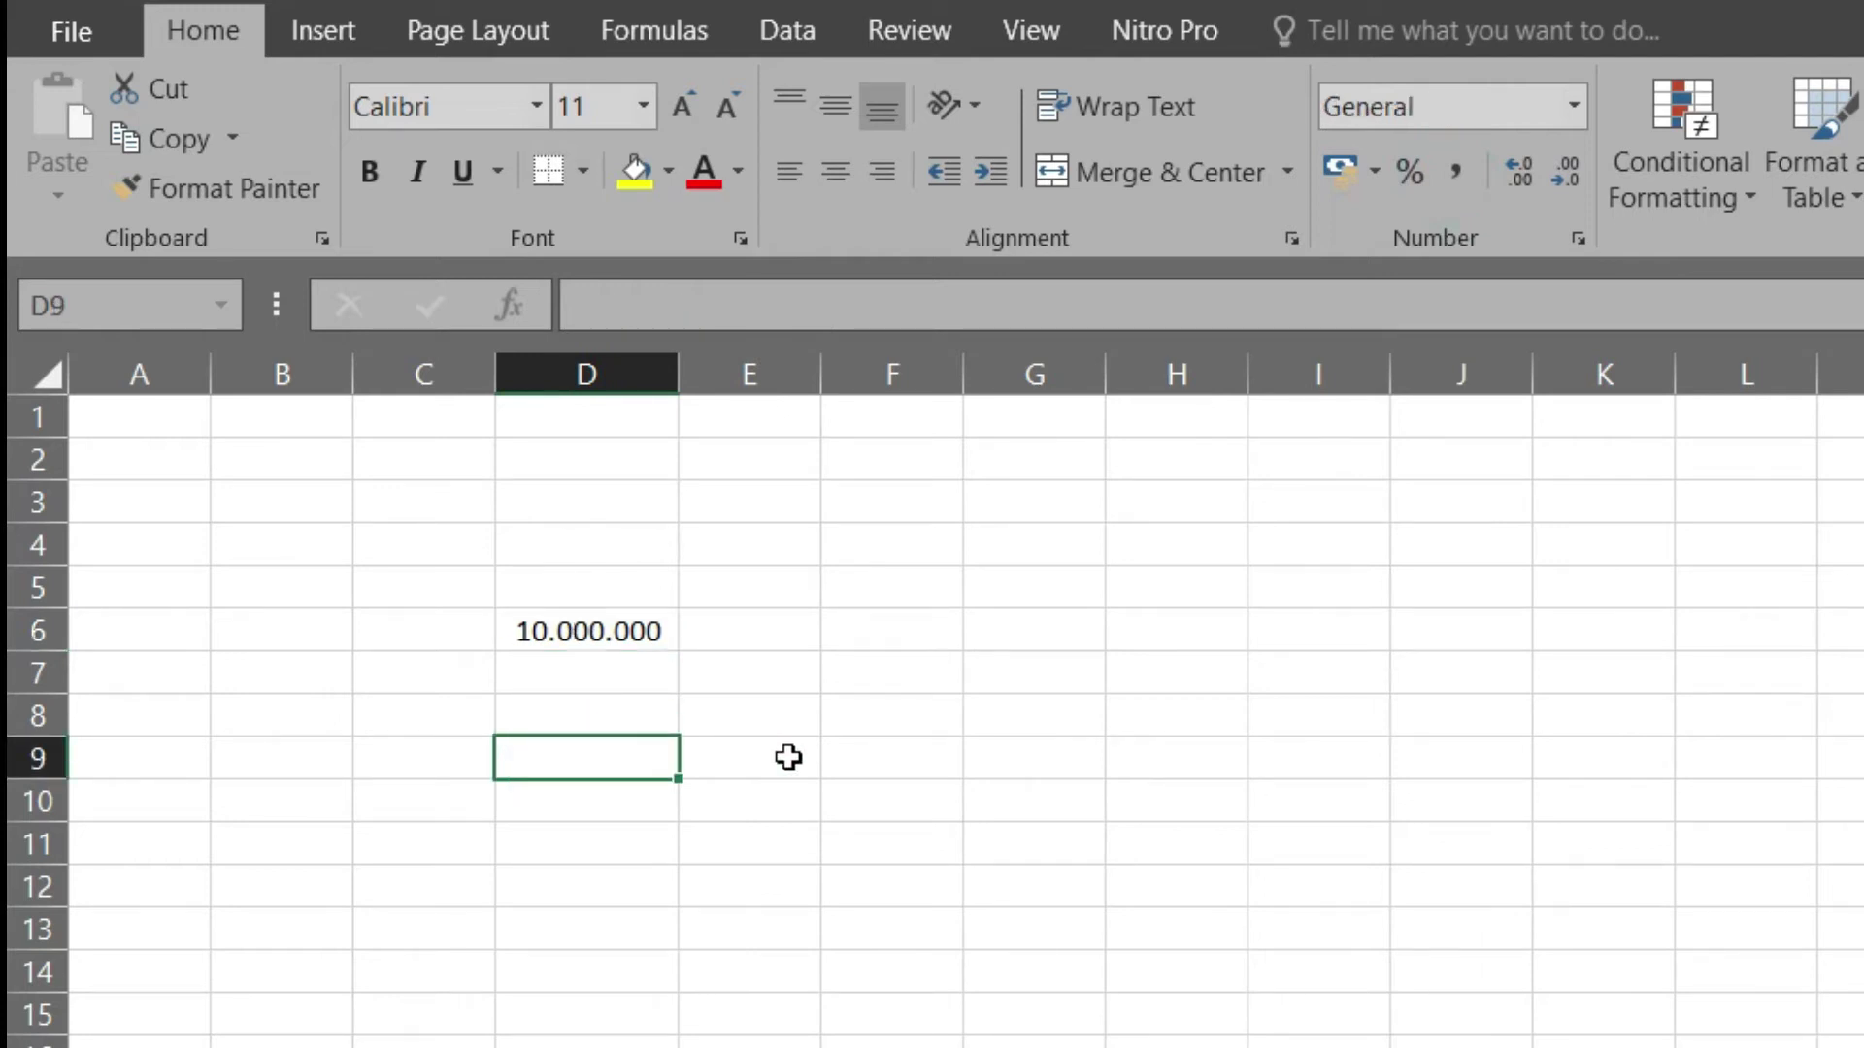
- Enter =terbilang(D6) in D9, which returns a #NAME? error for now
type("=terbilang")
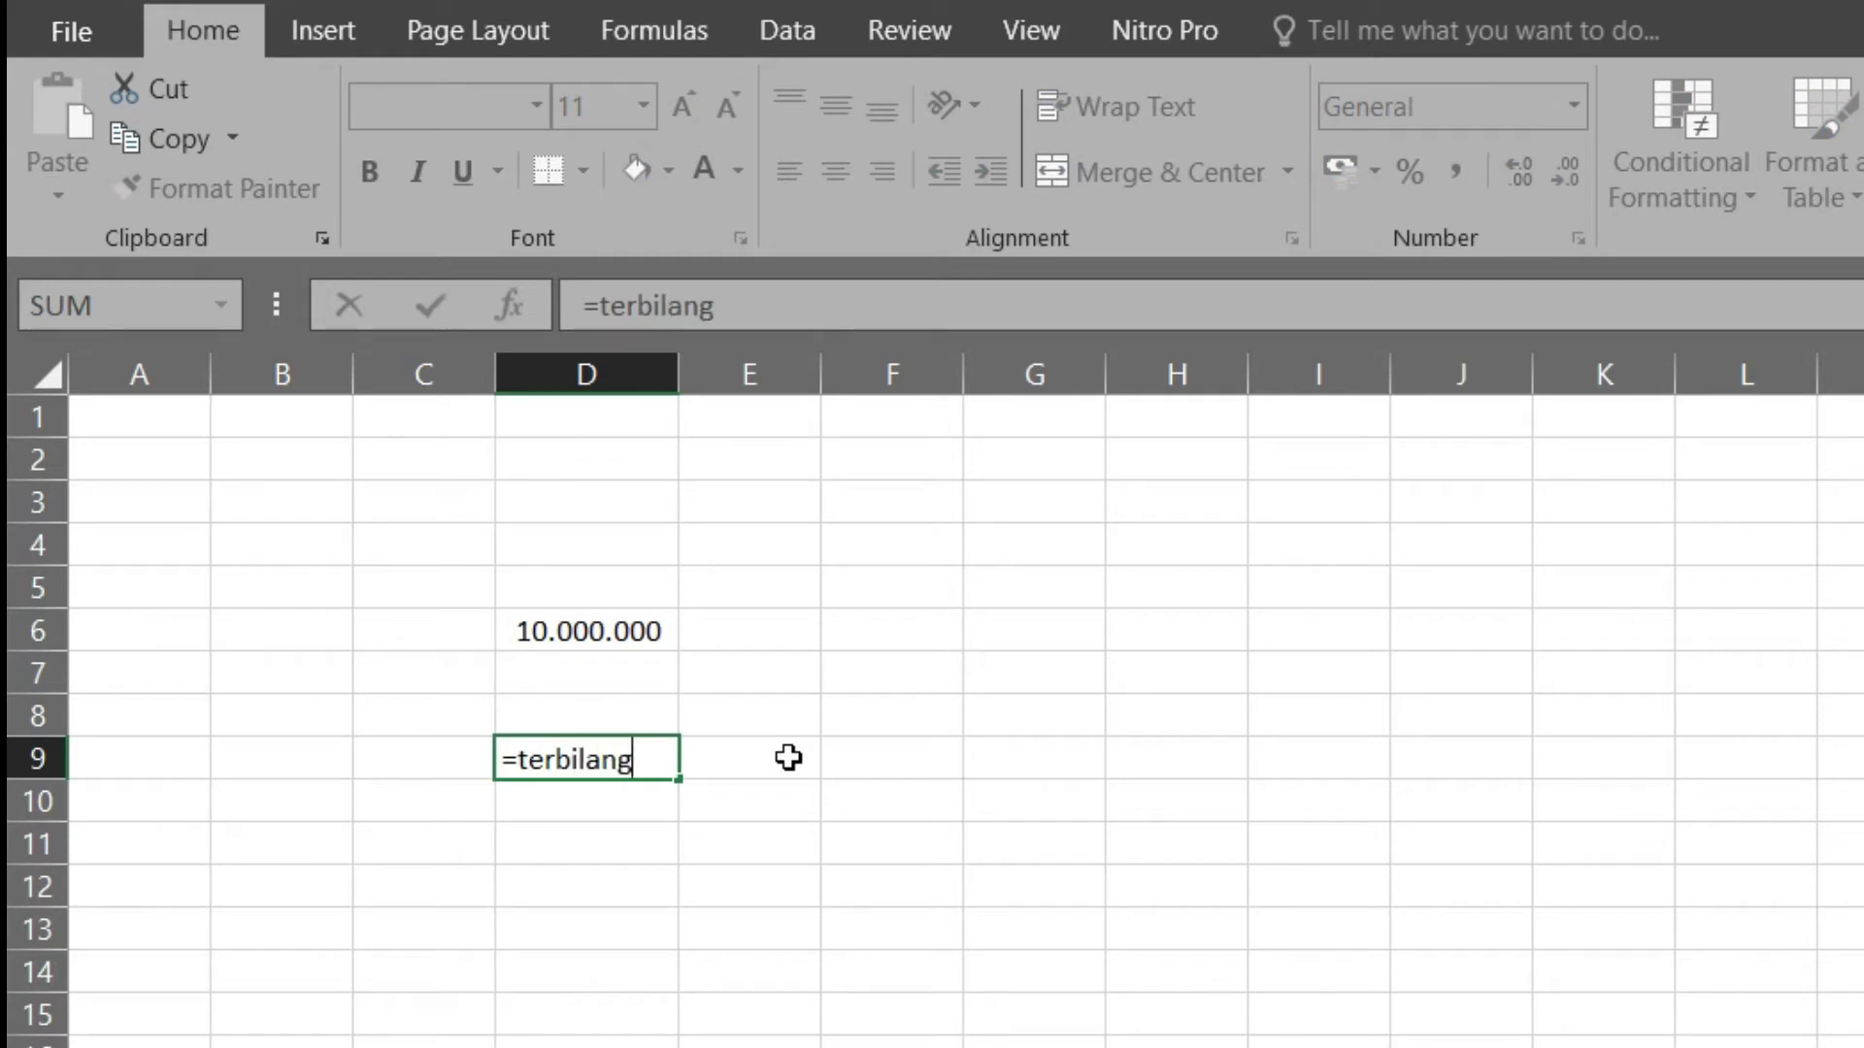
type("(")
left_click(629, 638)
type(")")
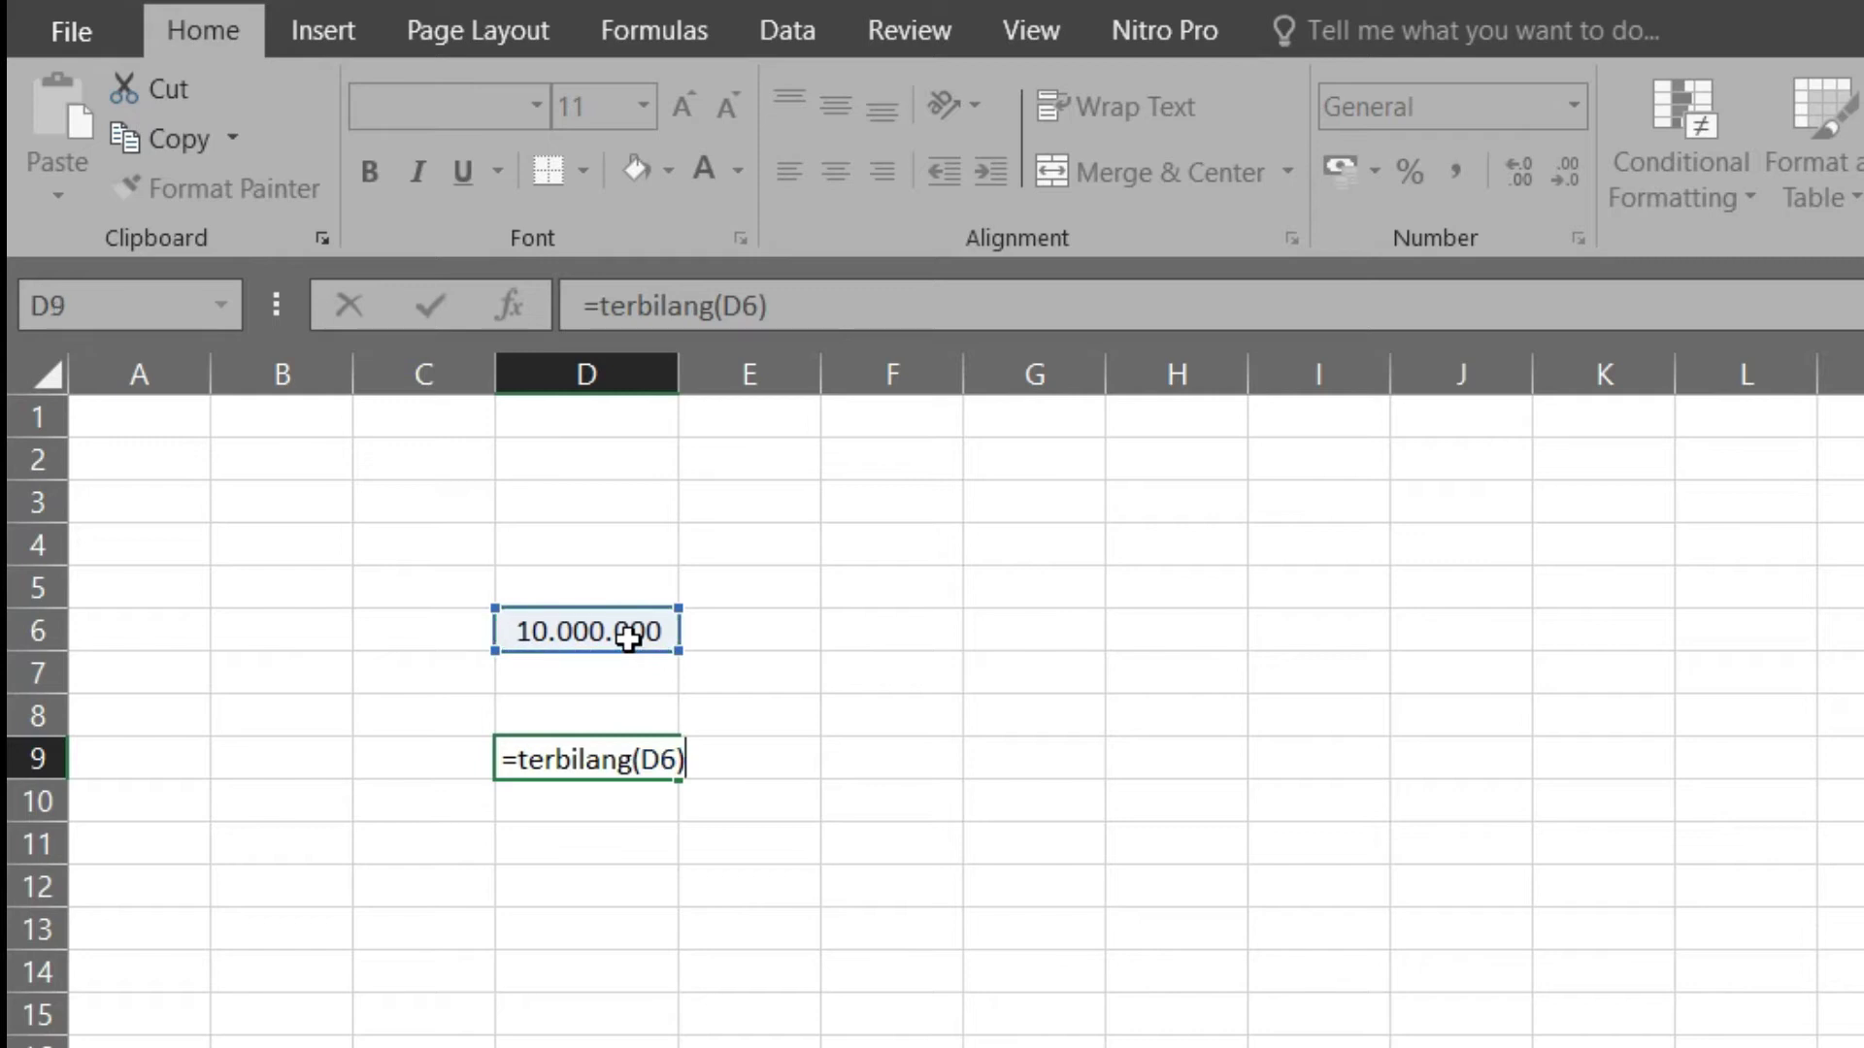
key("Return")
left_click(616, 759)
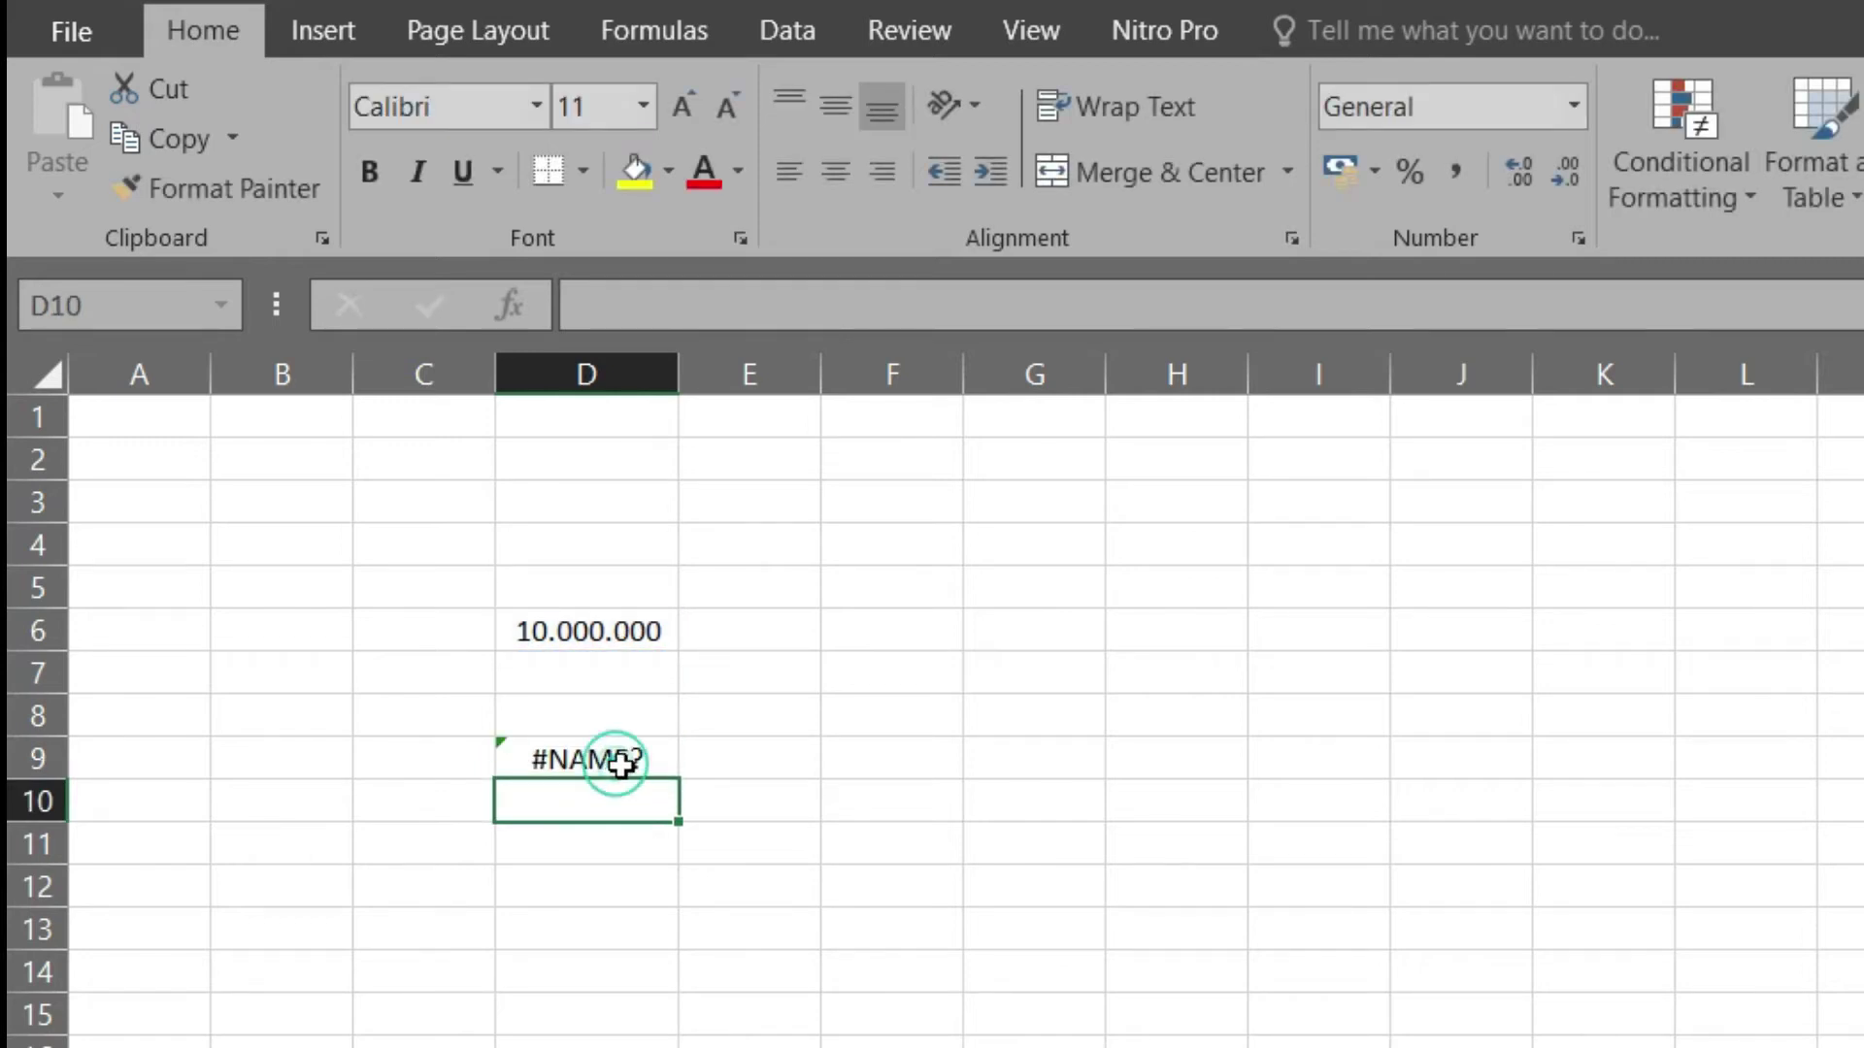
- Check the Terbilang add-in under Excel Options > Add-Ins > Excel Add-ins and confirm with OK
left_click(91, 32)
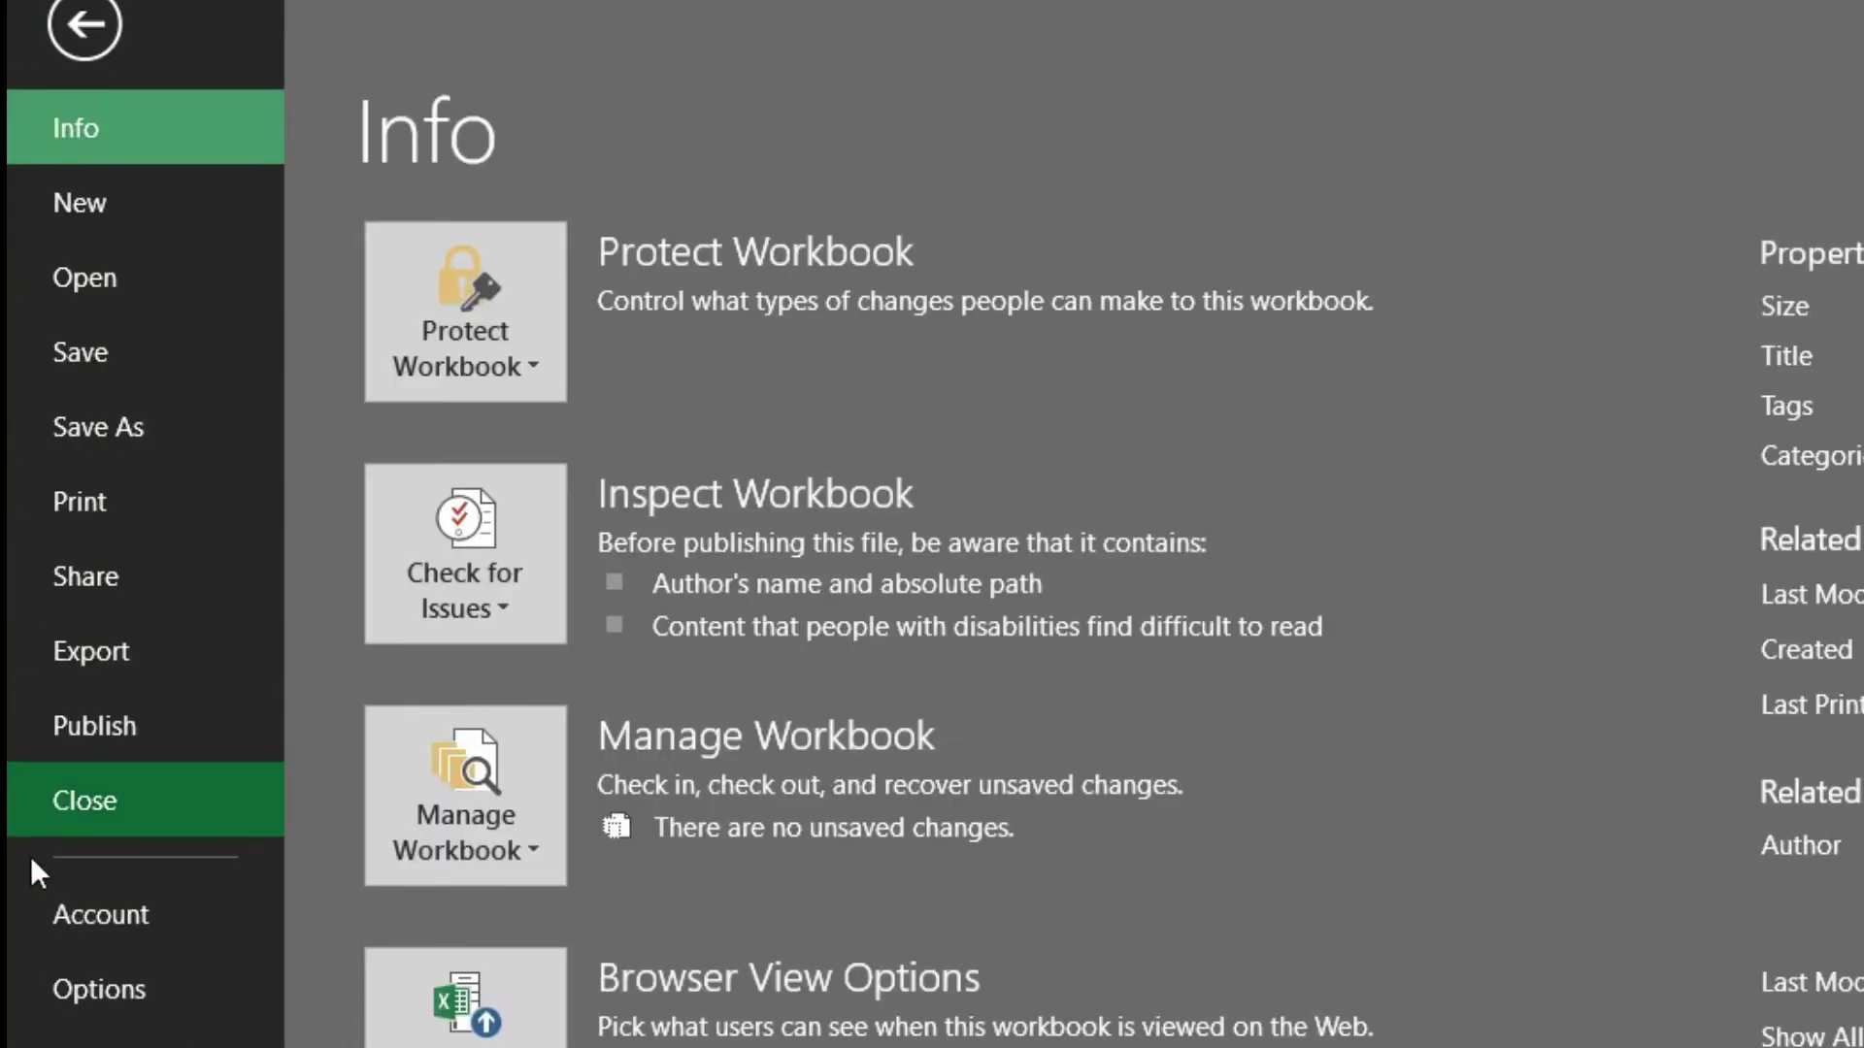
left_click(138, 994)
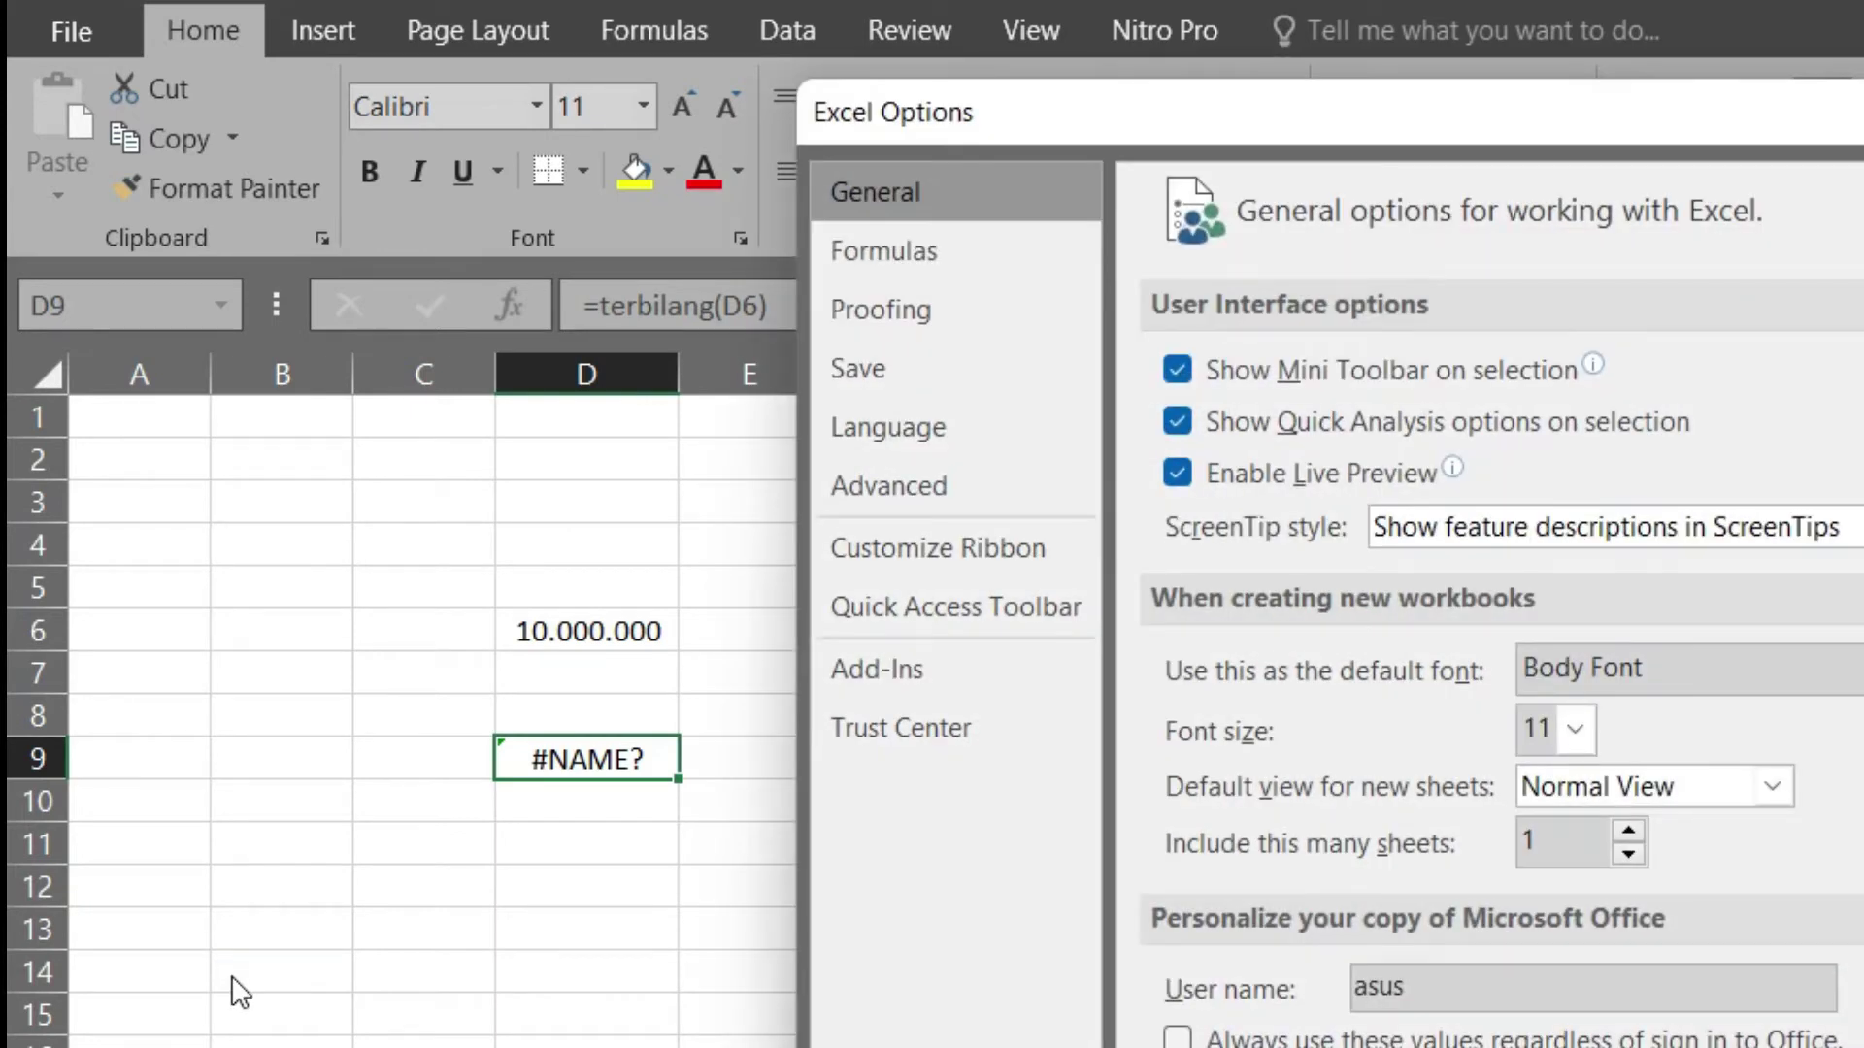
left_click(910, 668)
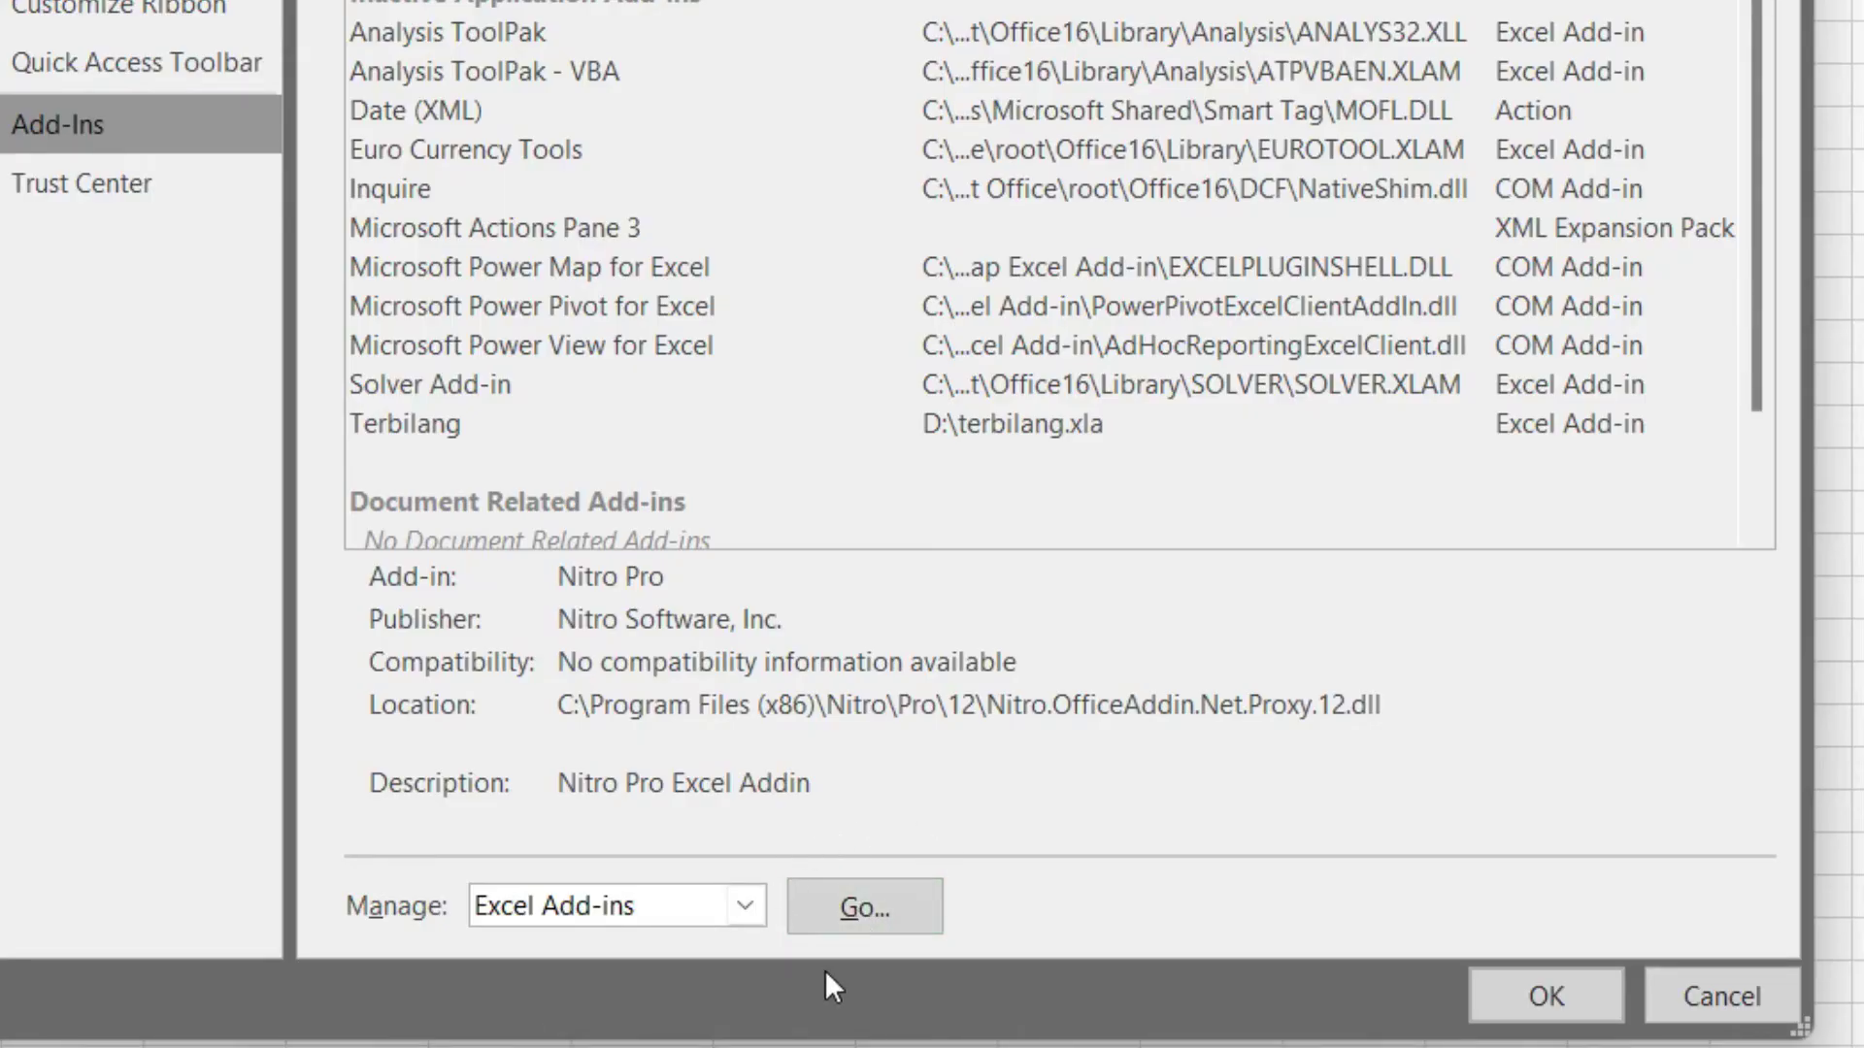
left_click(859, 907)
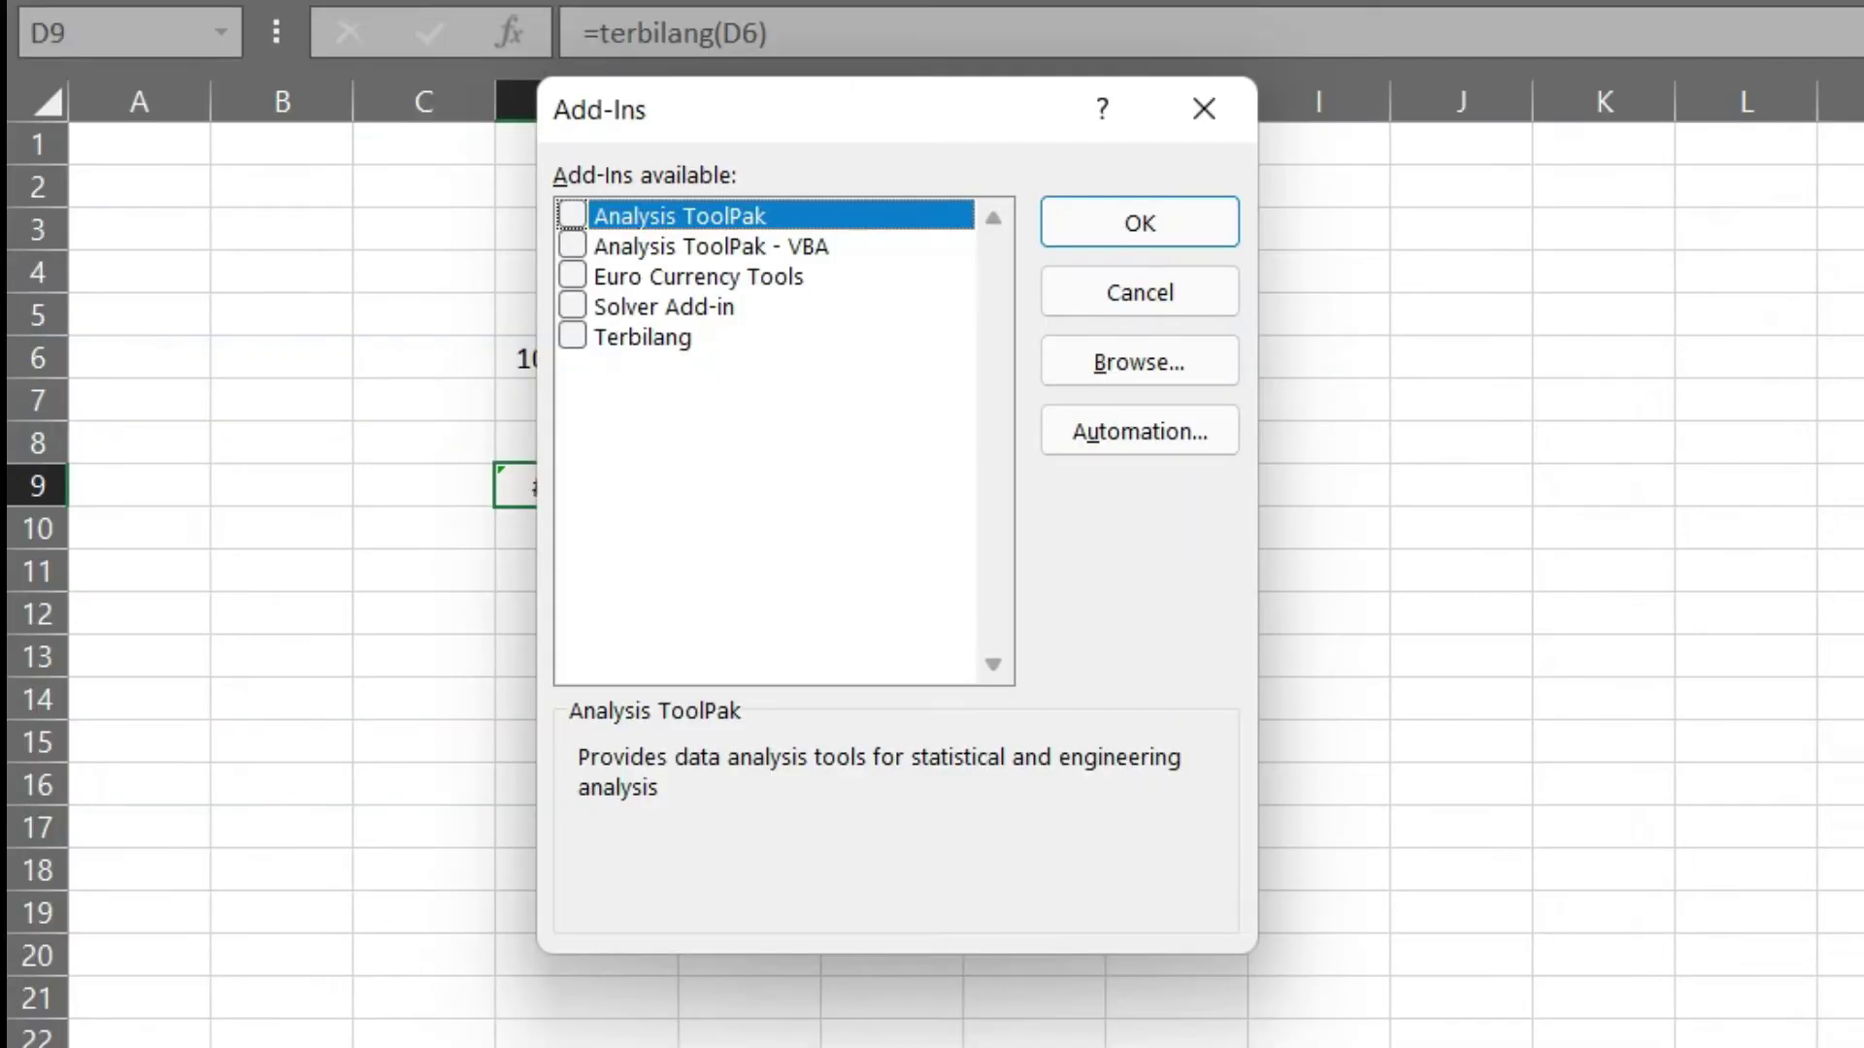
left_click(573, 337)
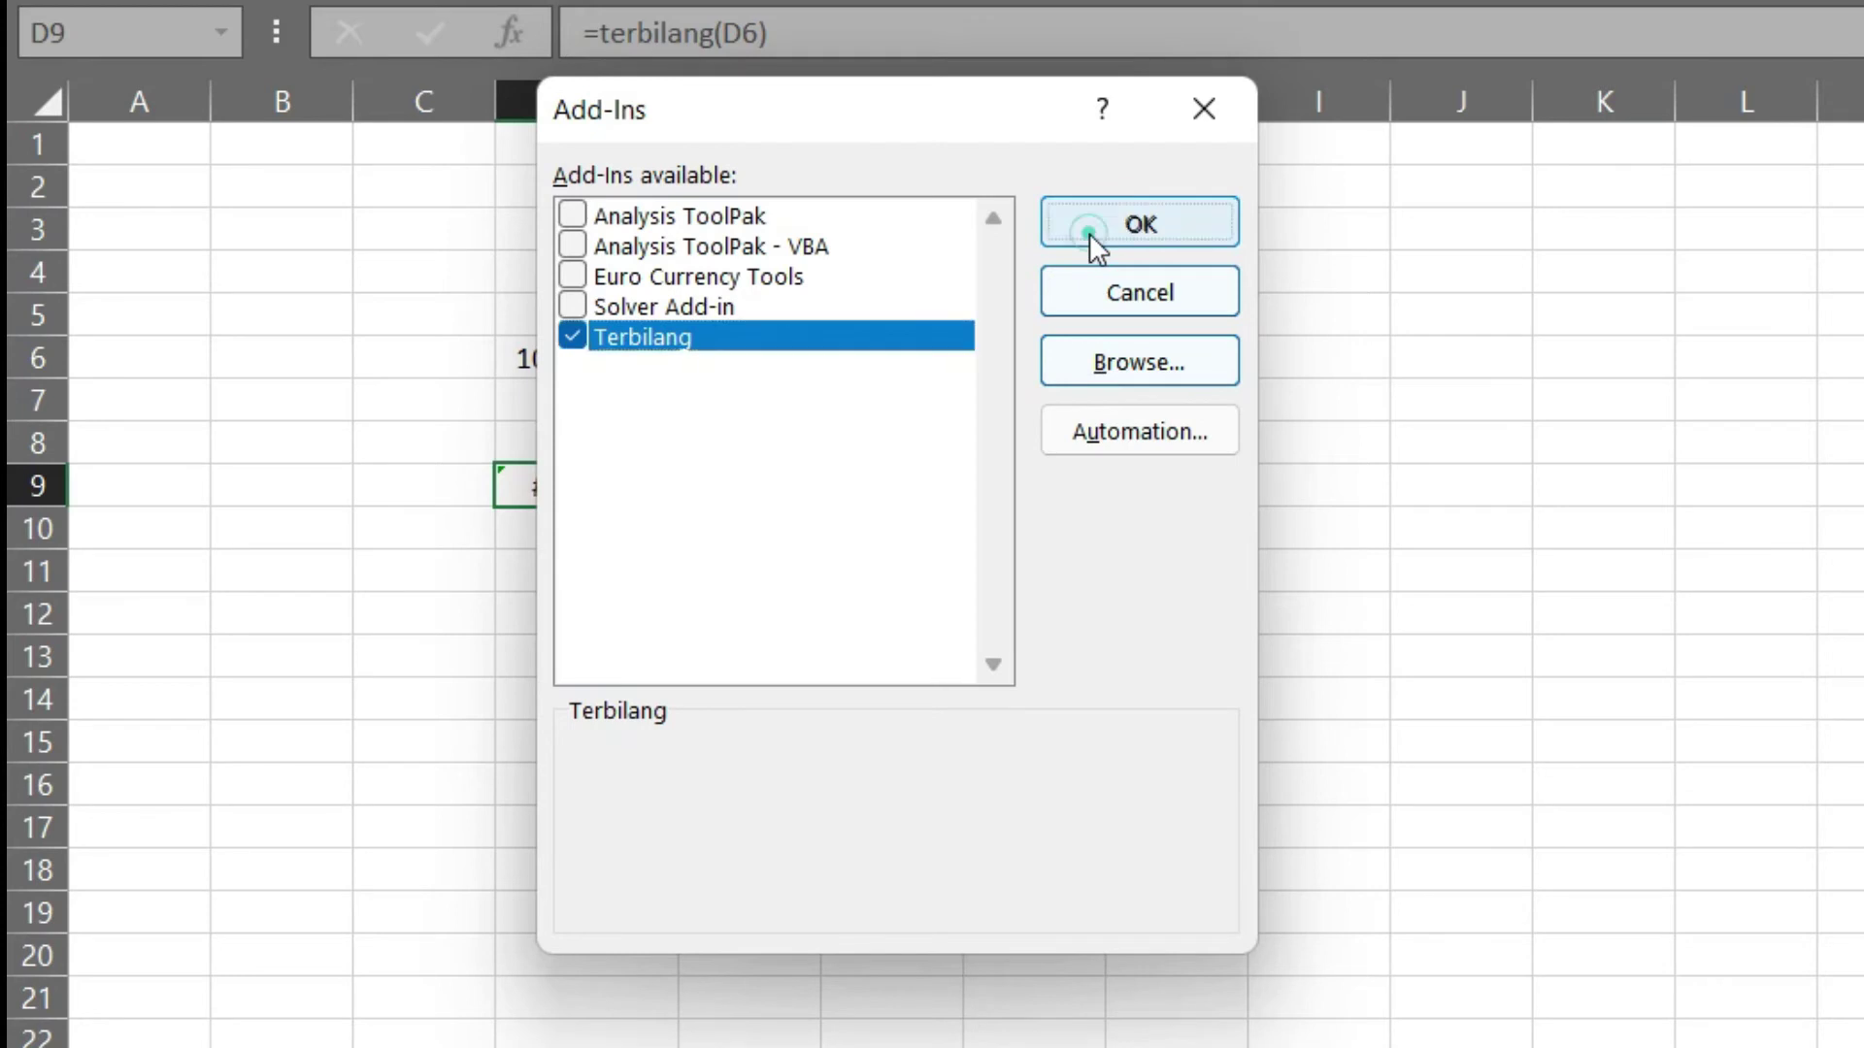
left_click(1089, 233)
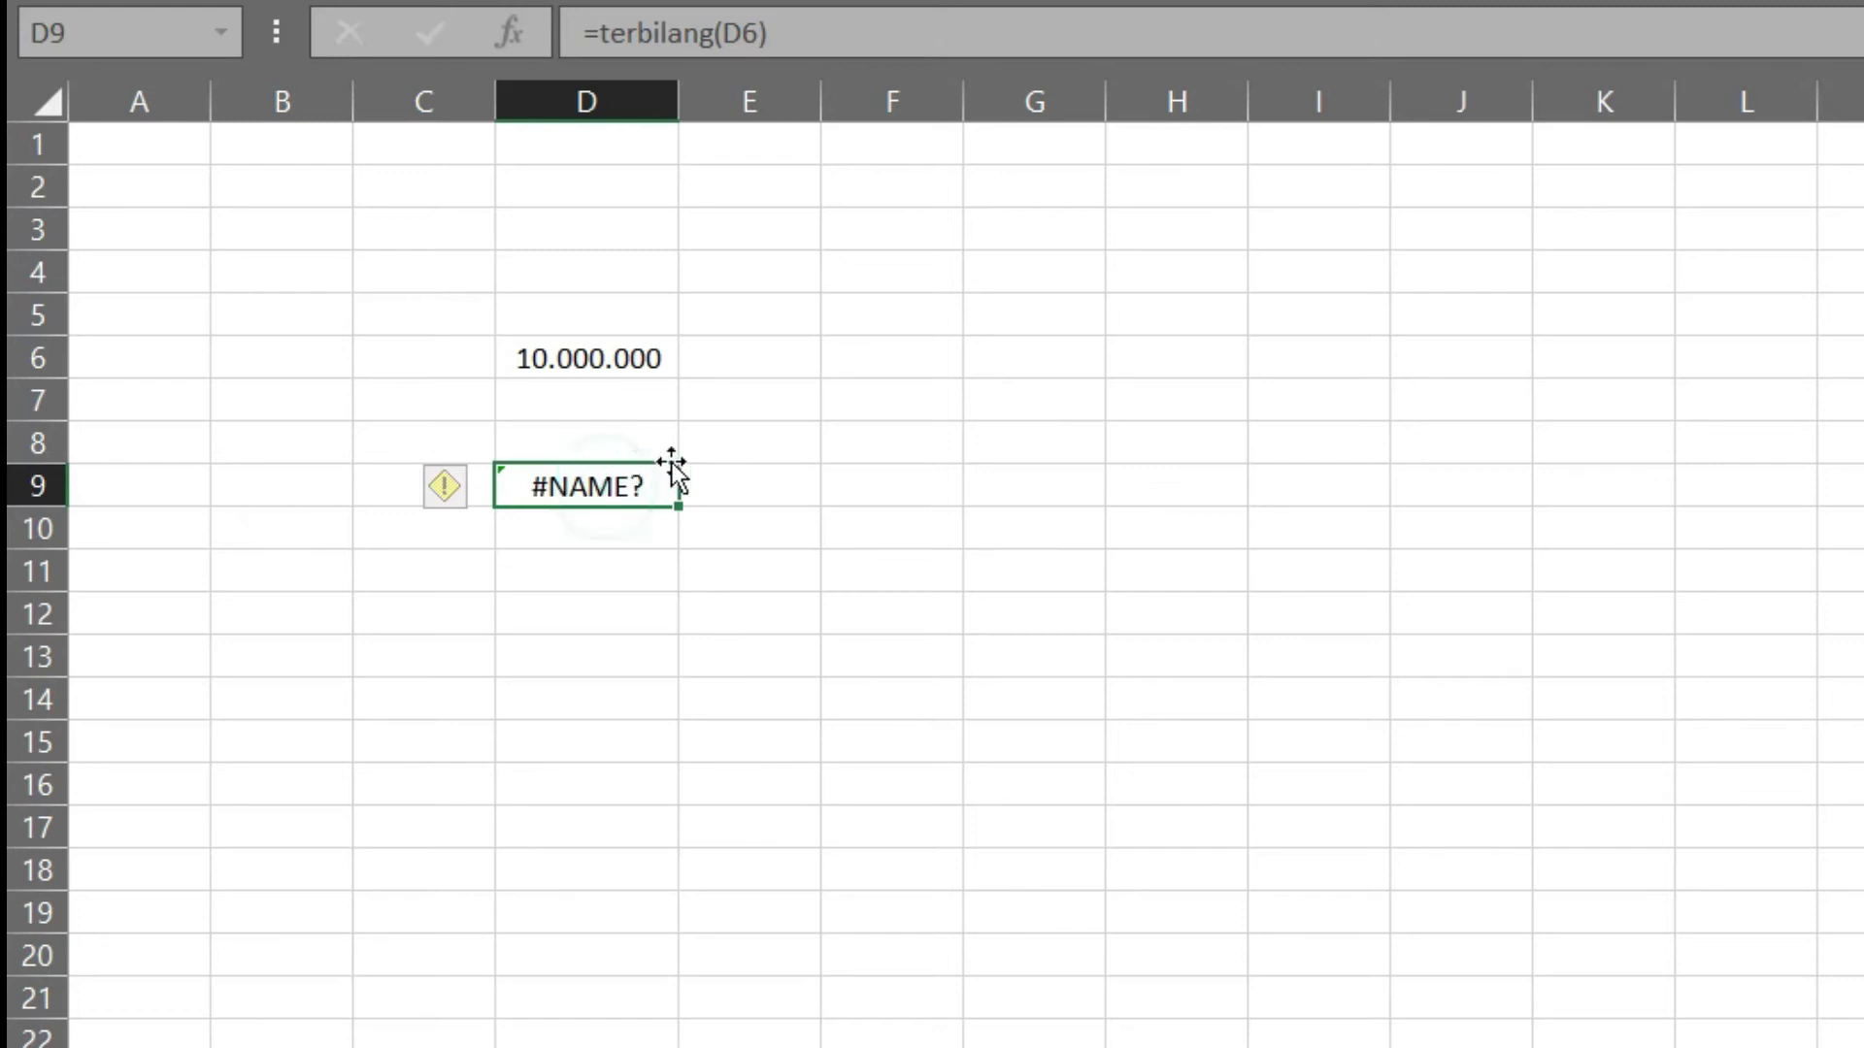
- Re-enter =terbilang(D6) in D9 so it now shows 'sepuluh juta'
type("=")
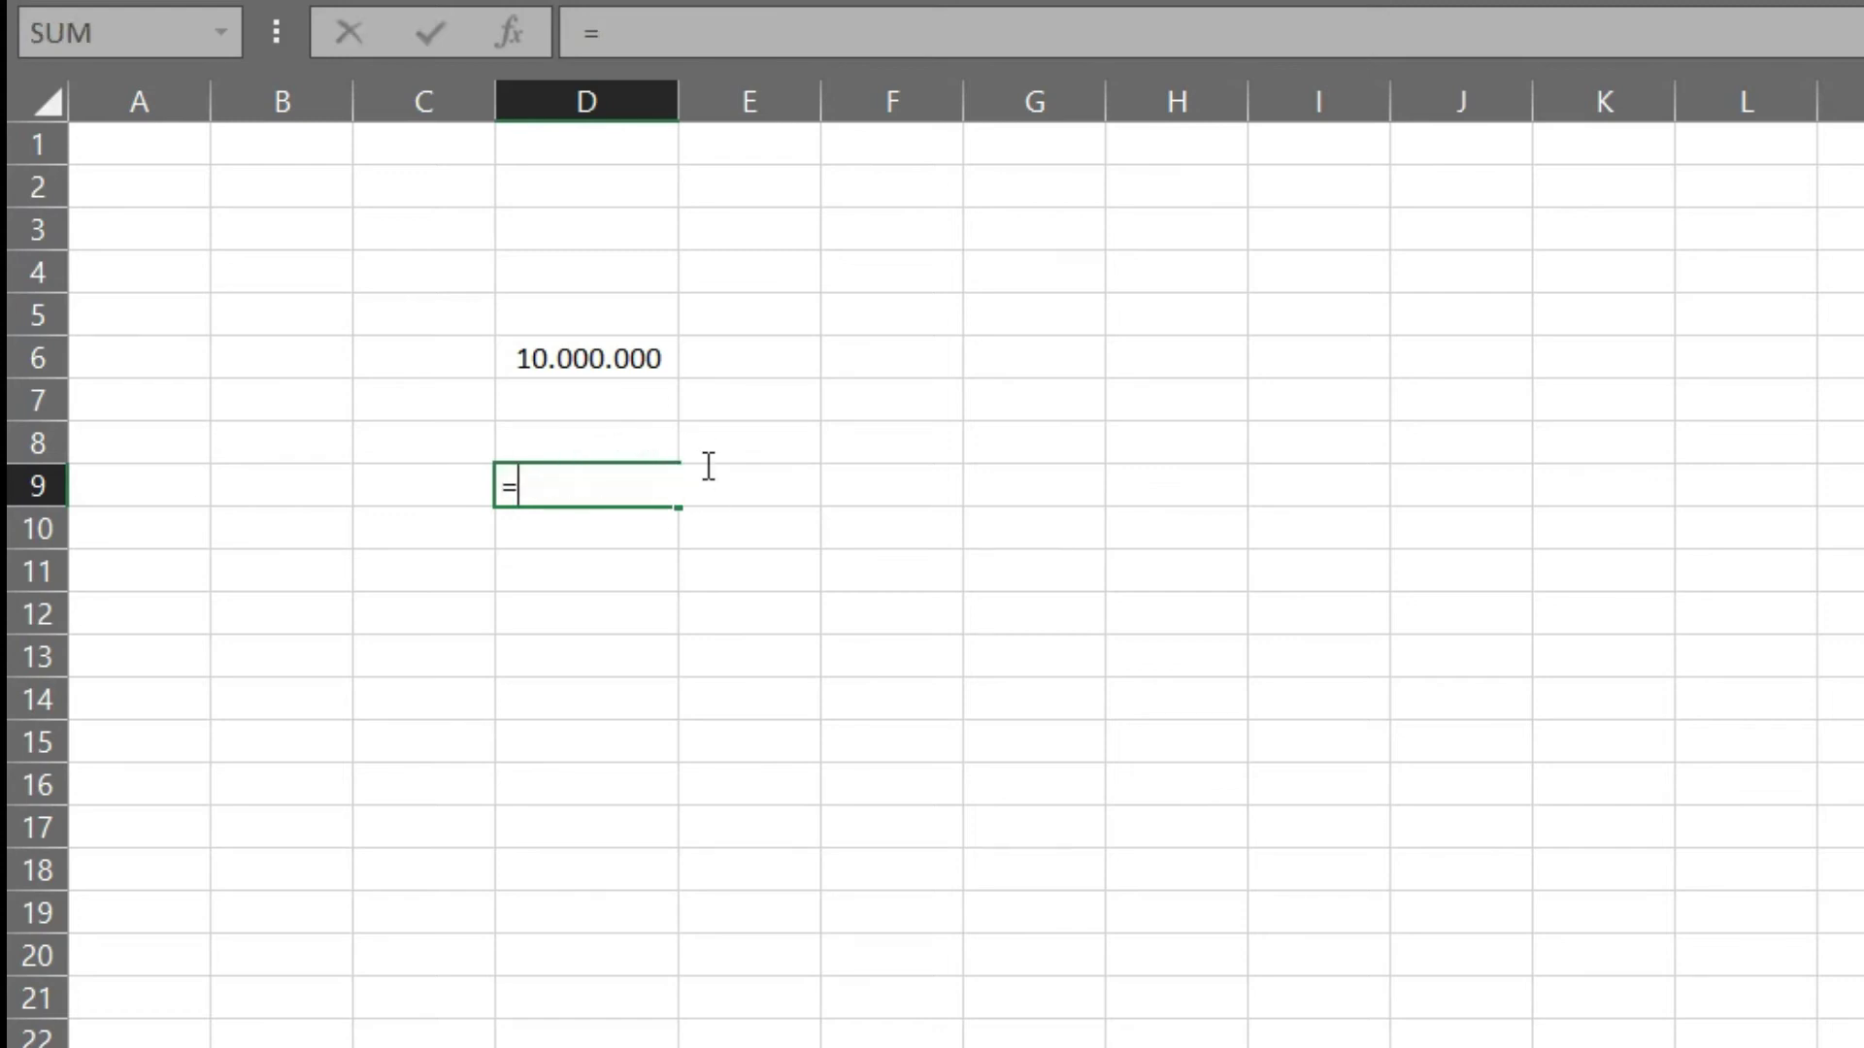
type("terbilang(")
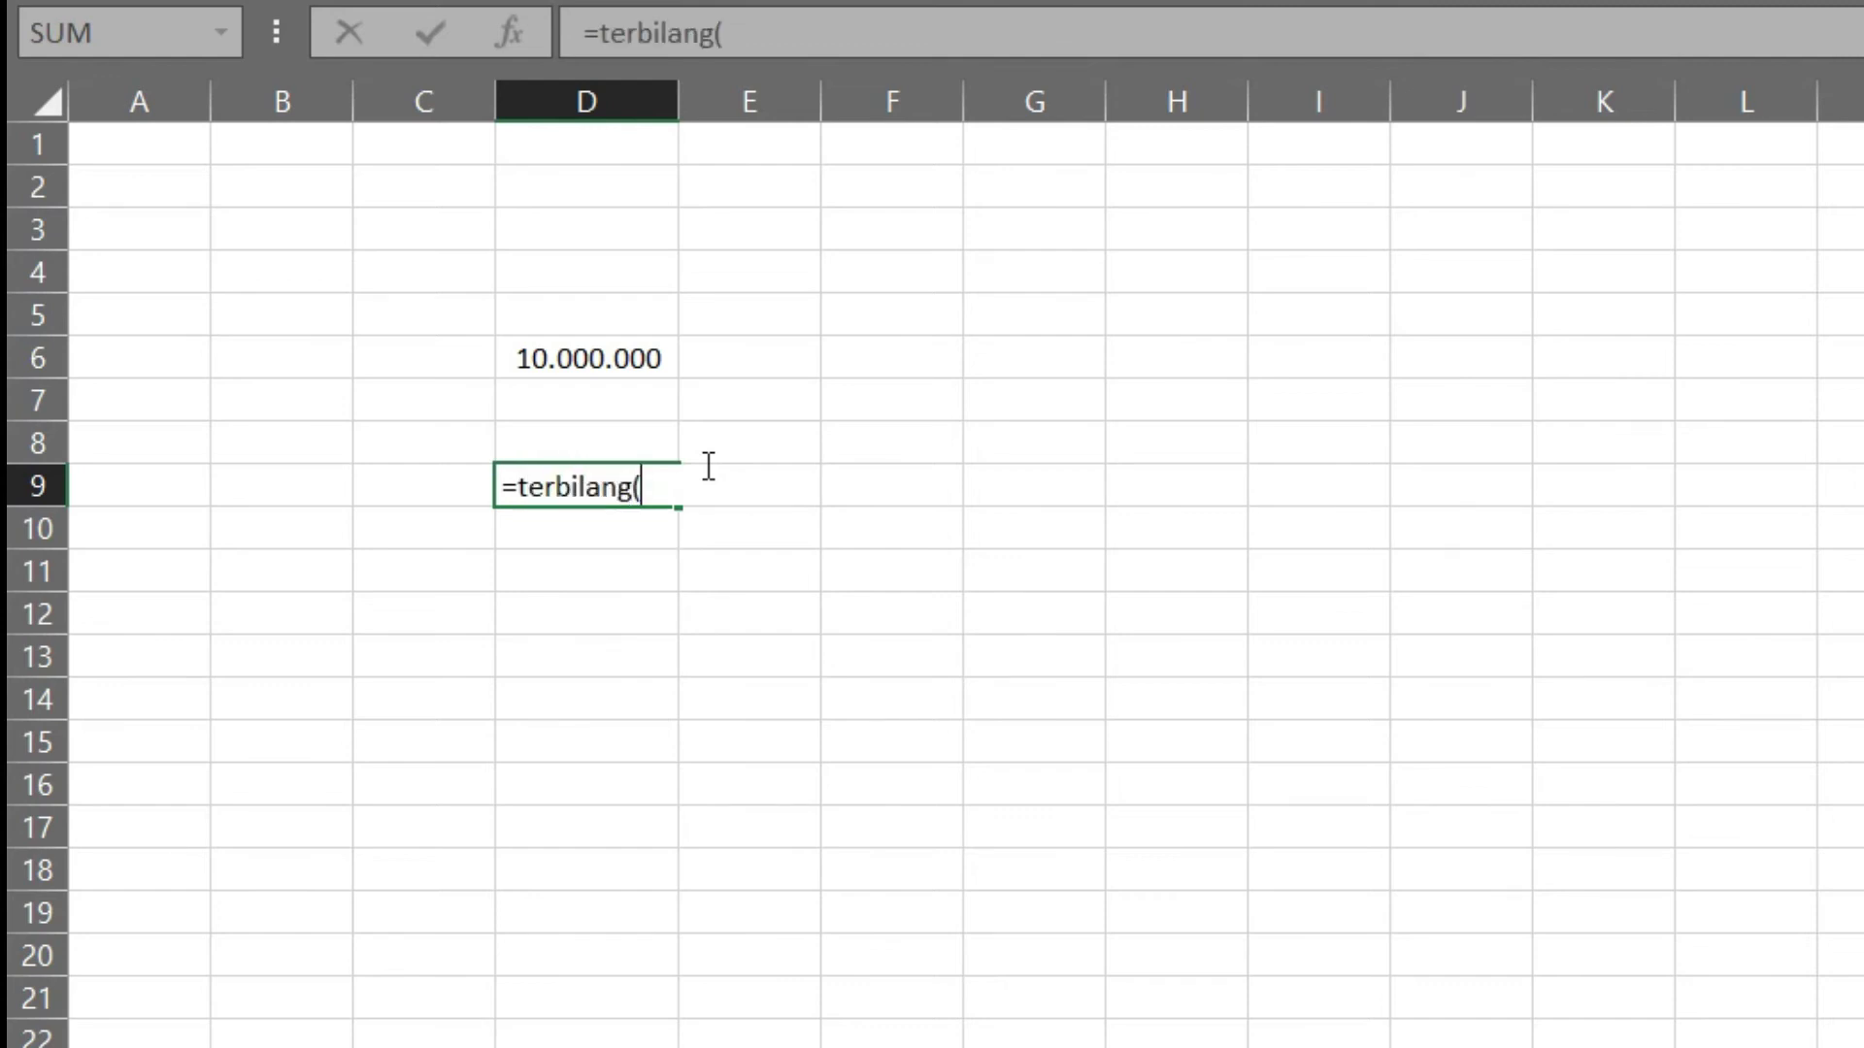
left_click(590, 361)
type(")")
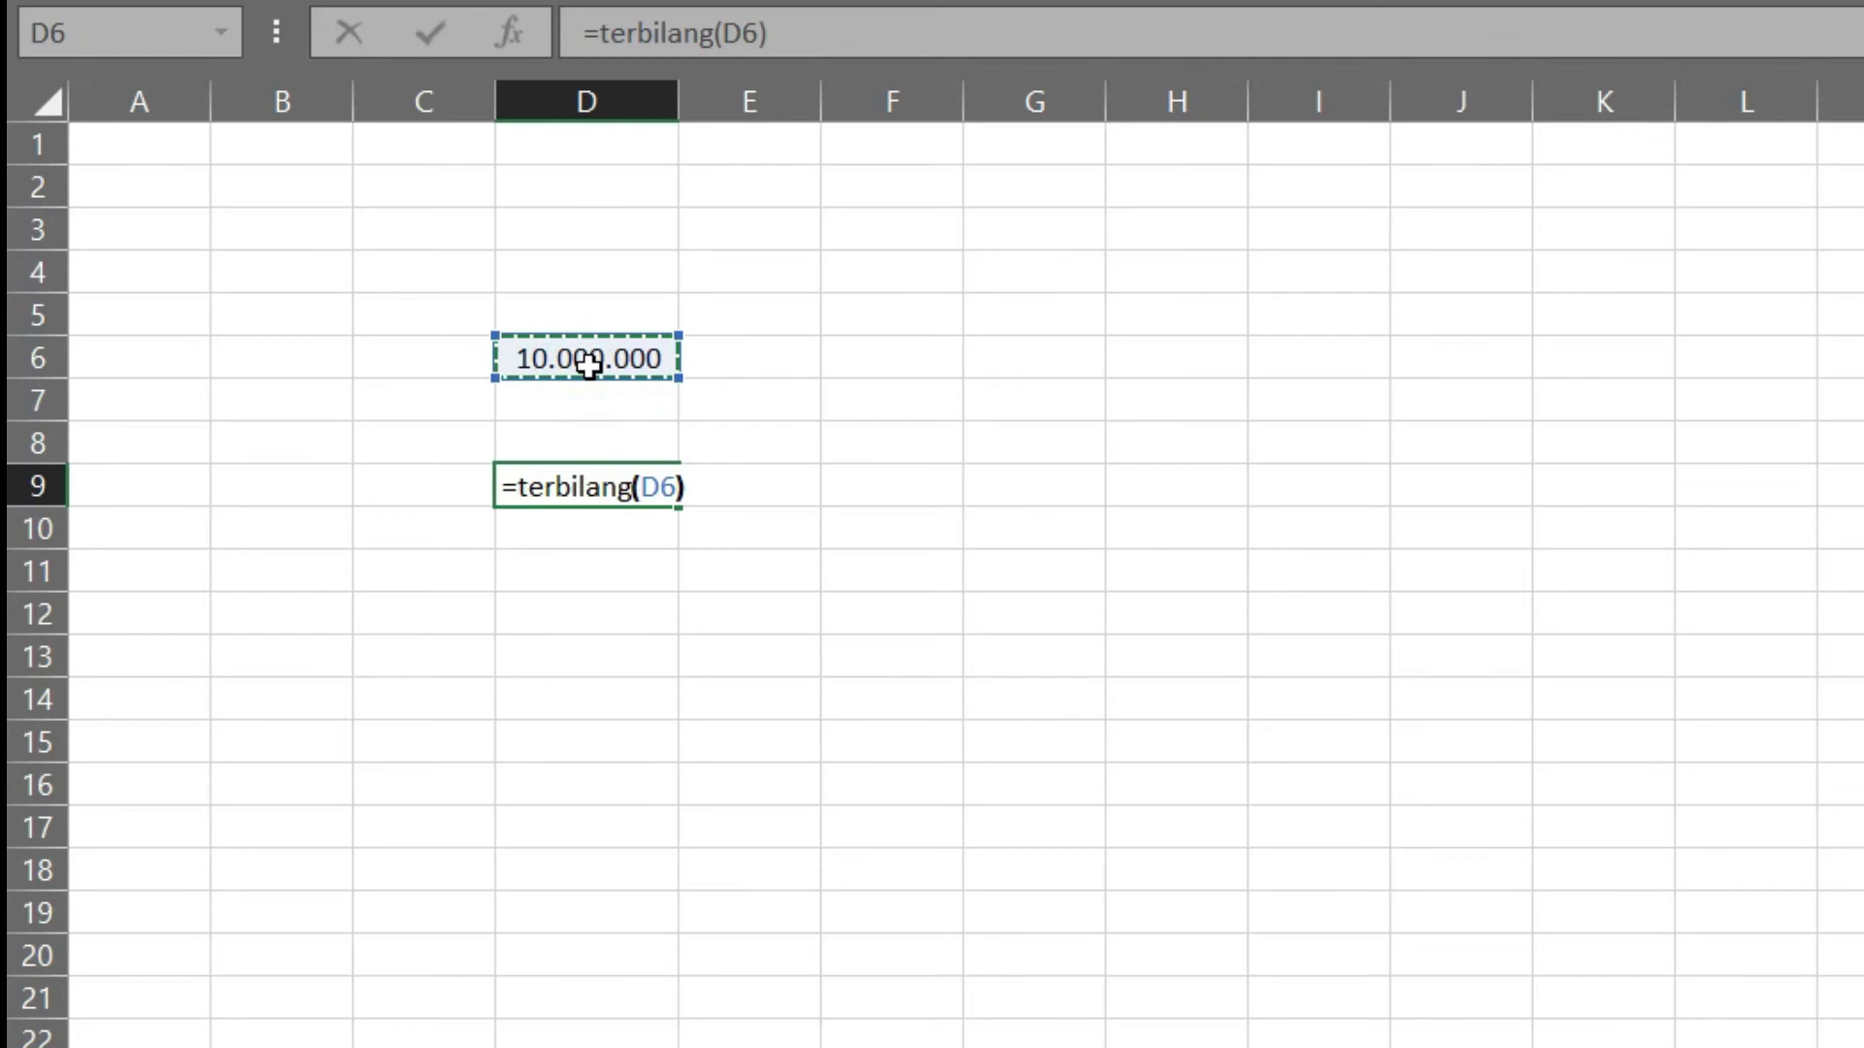
key("Return")
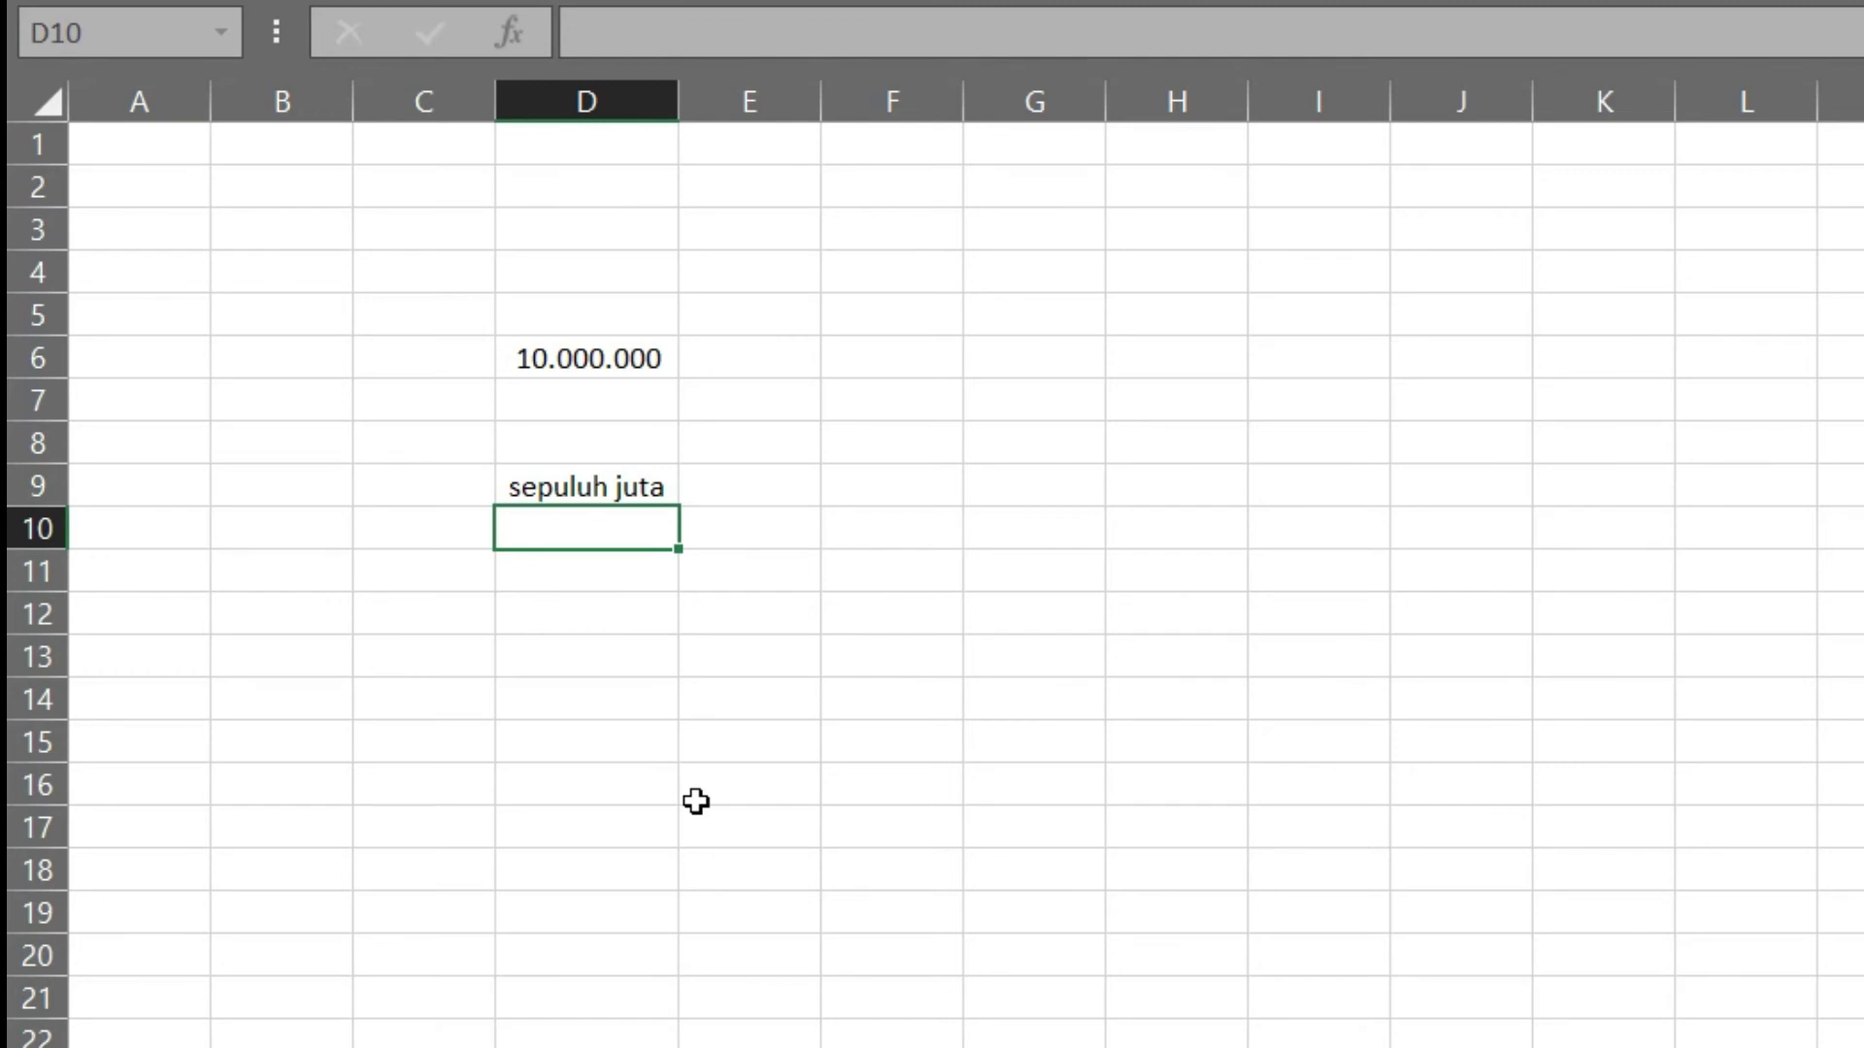
key("Up")
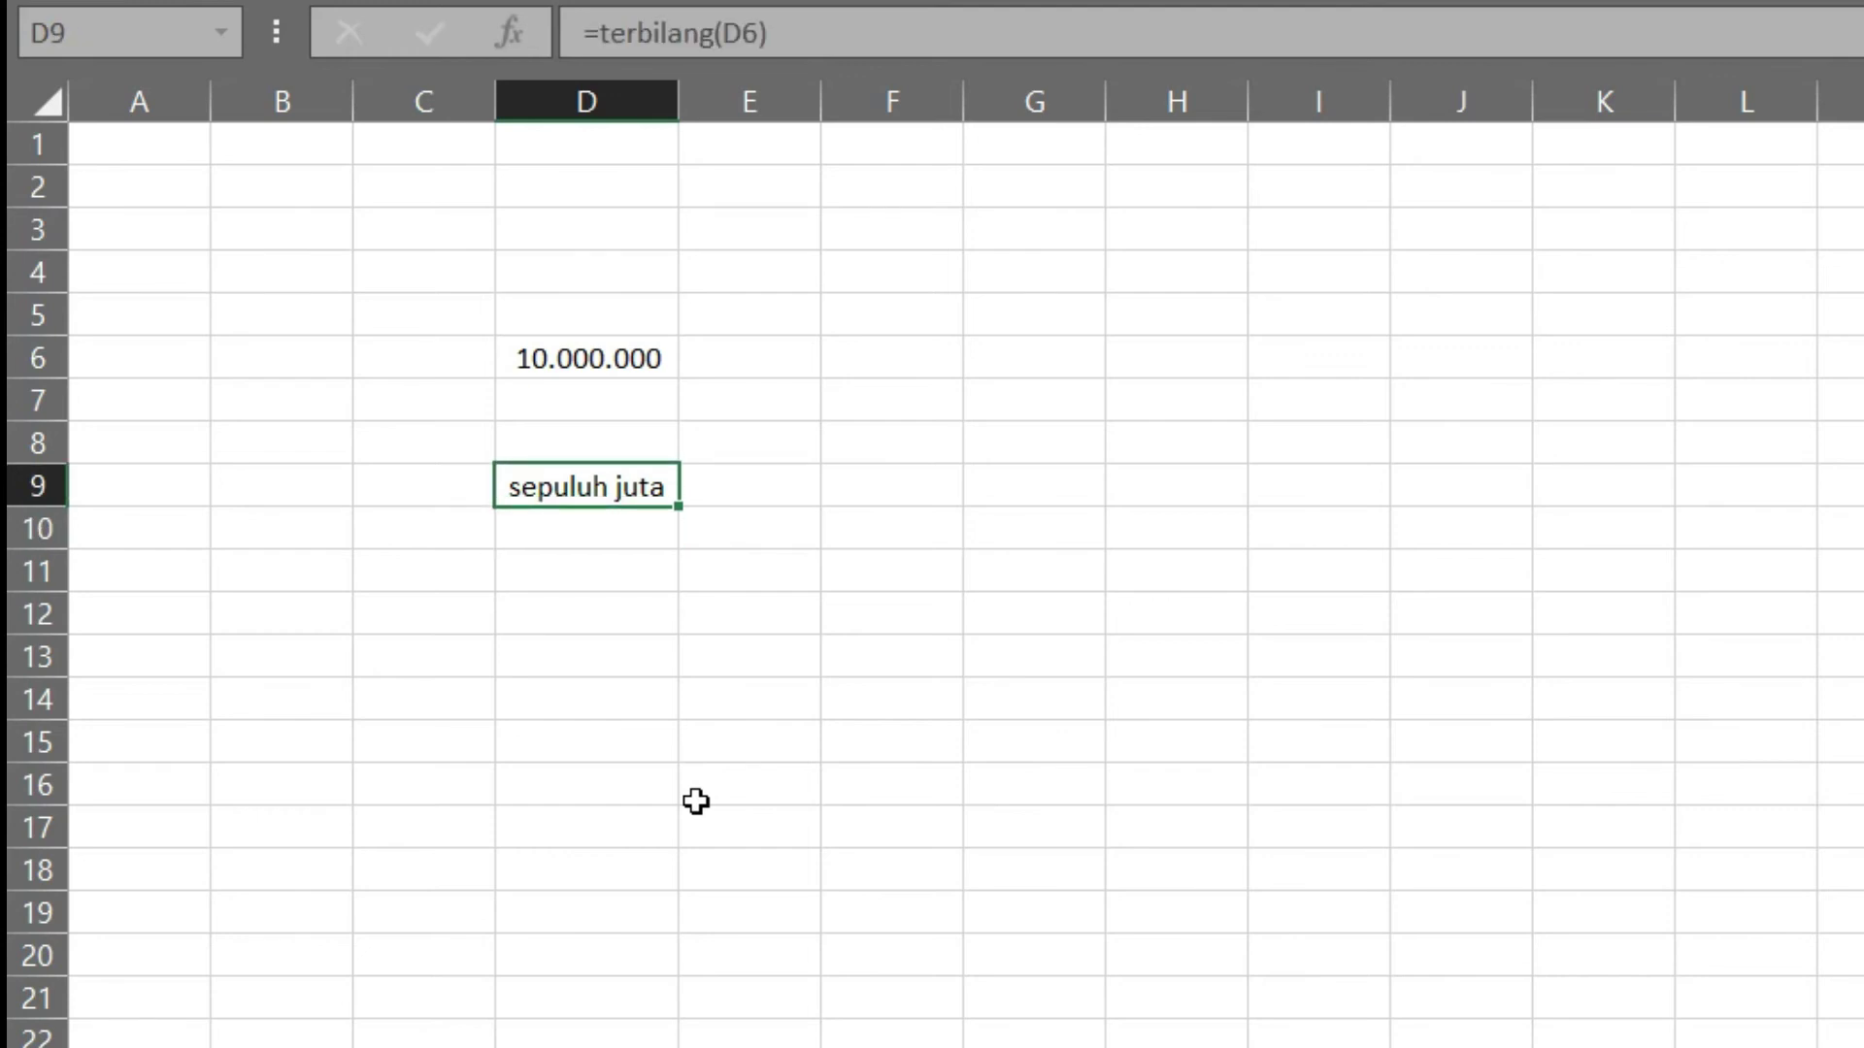
- Append &"rupiah" to D9's terbilang formula in lowercase
left_click(790, 33)
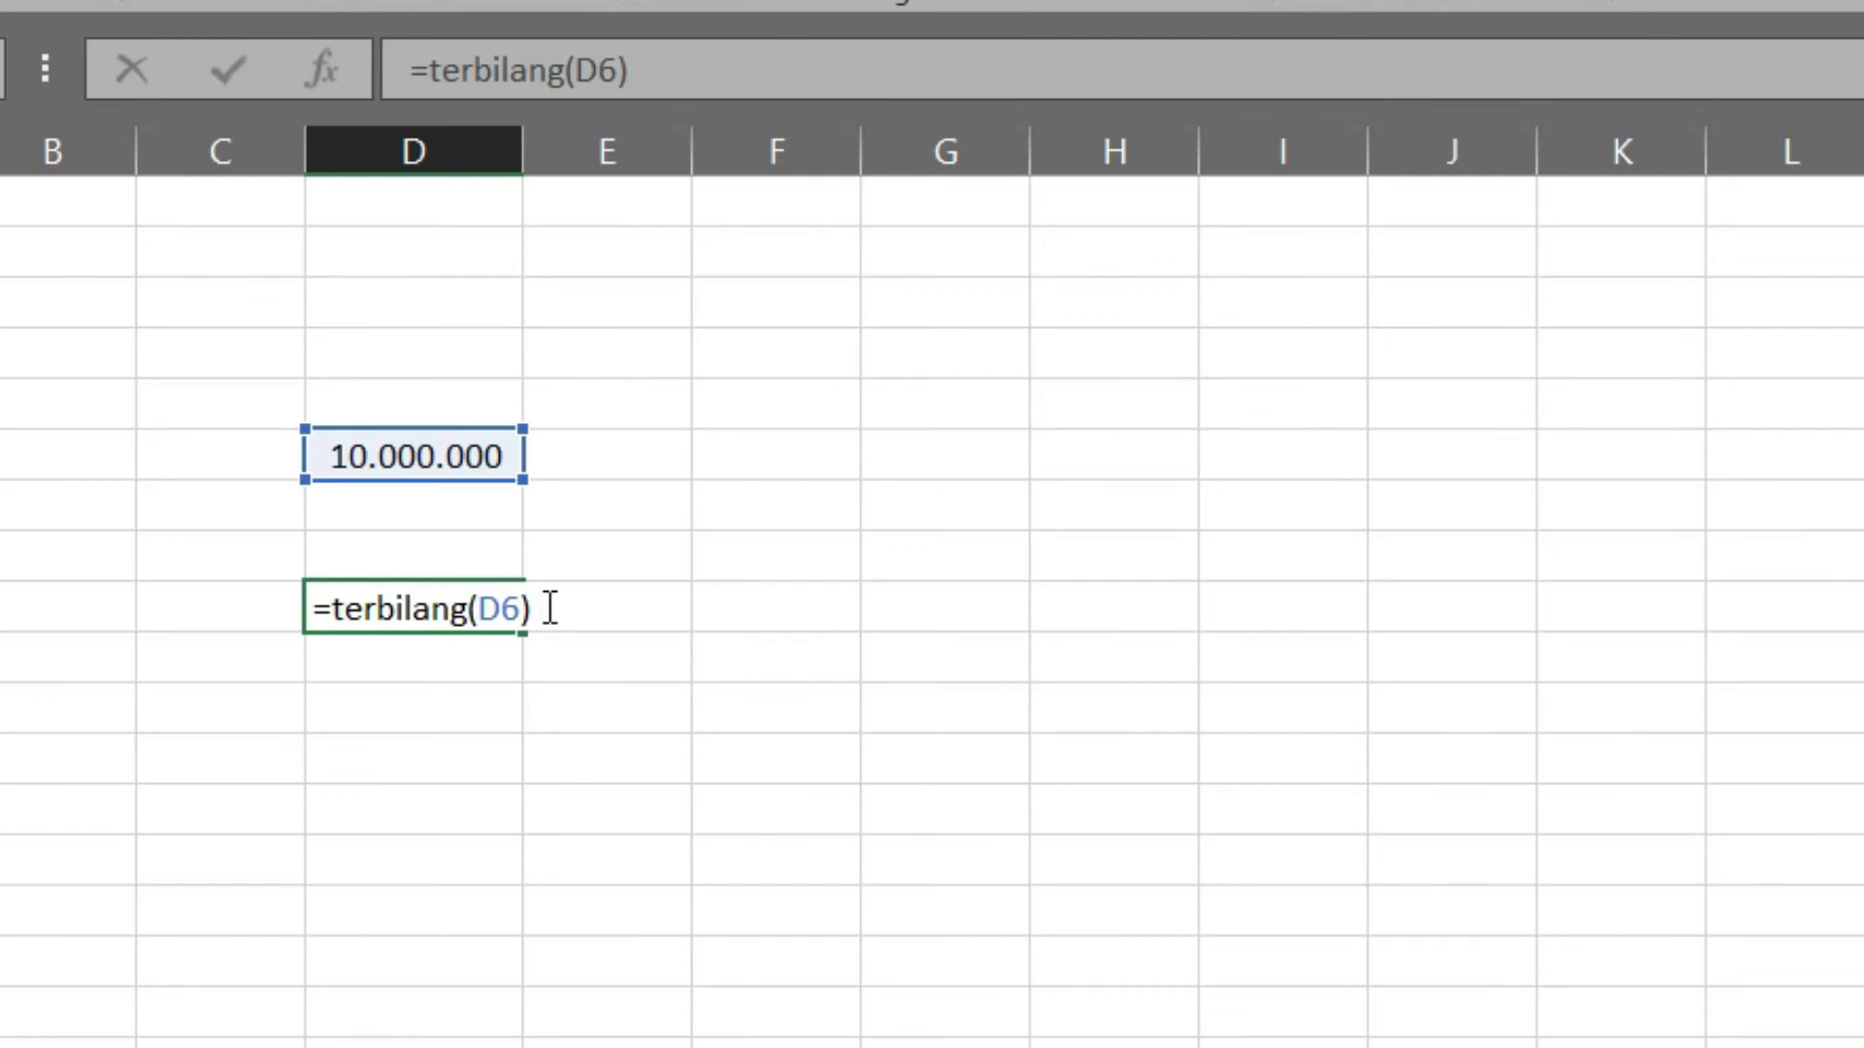
type(" &")
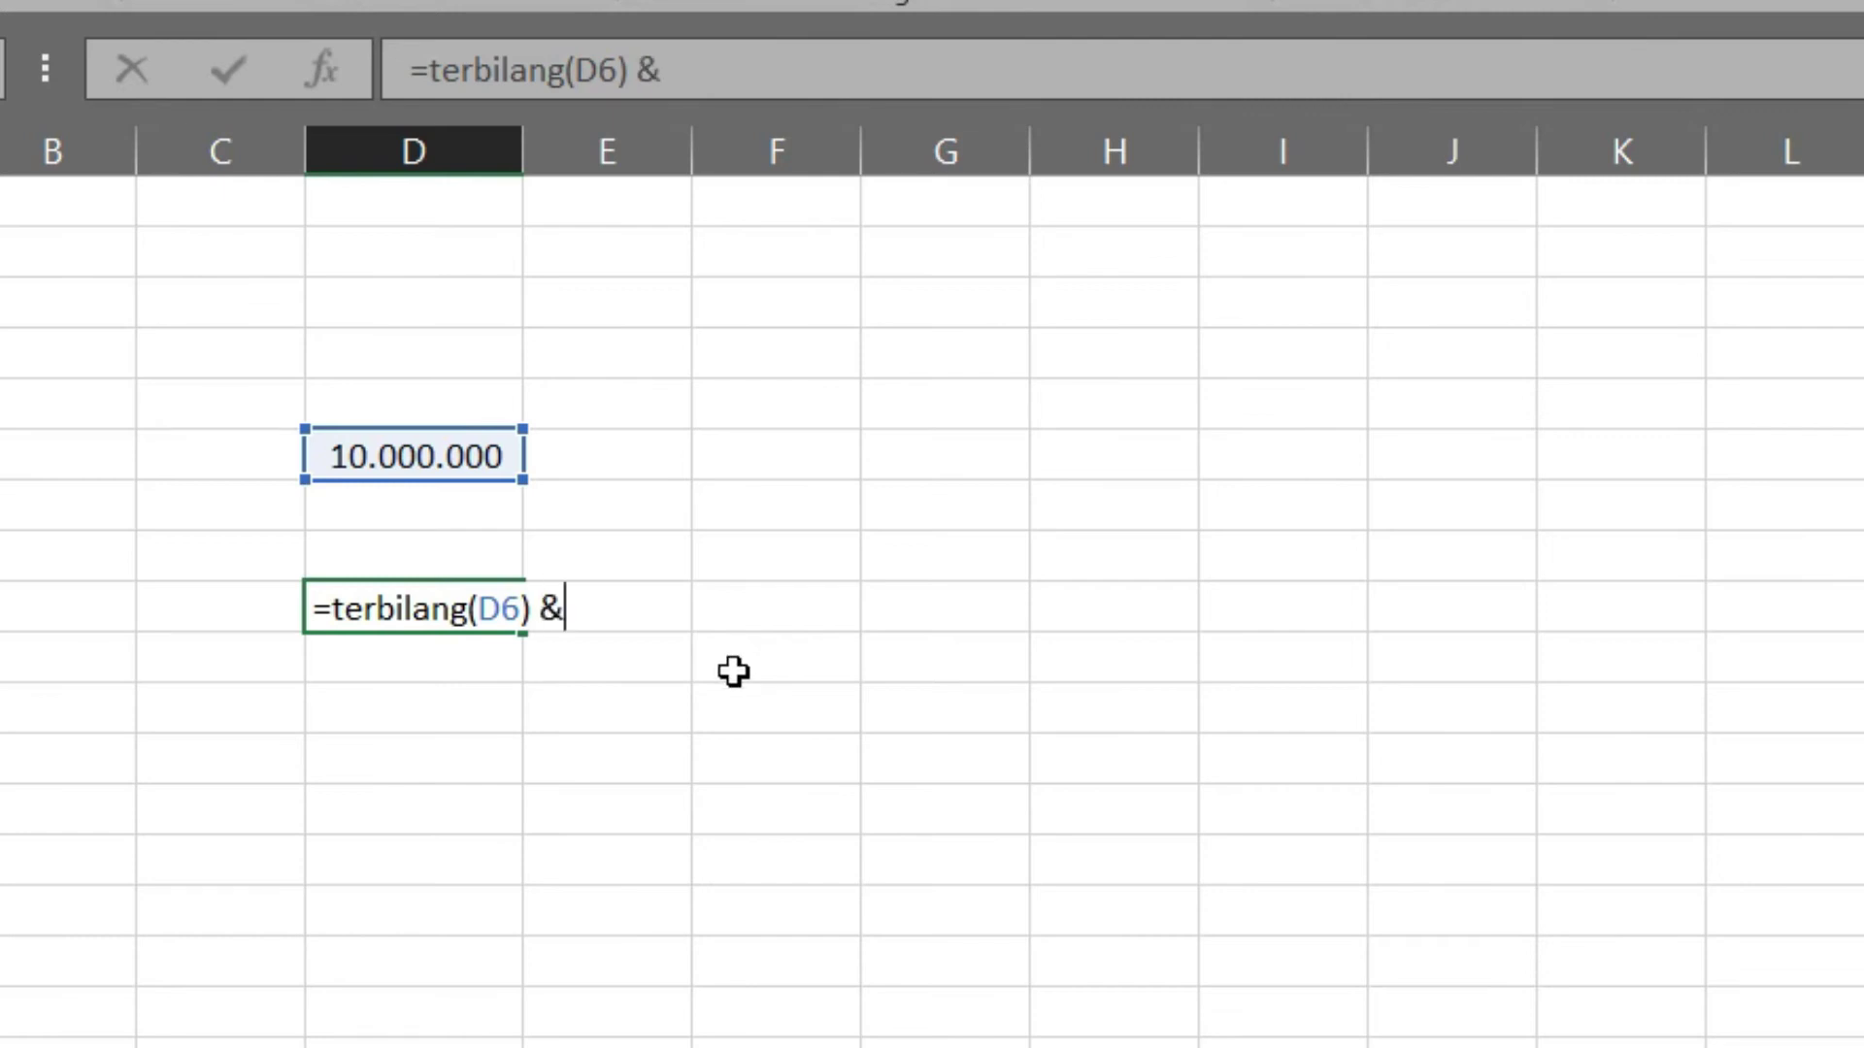
type("\"RUPIAH")
key("BackSpace")
key("BackSpace")
key("BackSpace")
key("BackSpace")
key("BackSpace")
key("BackSpace")
type("rupiah")
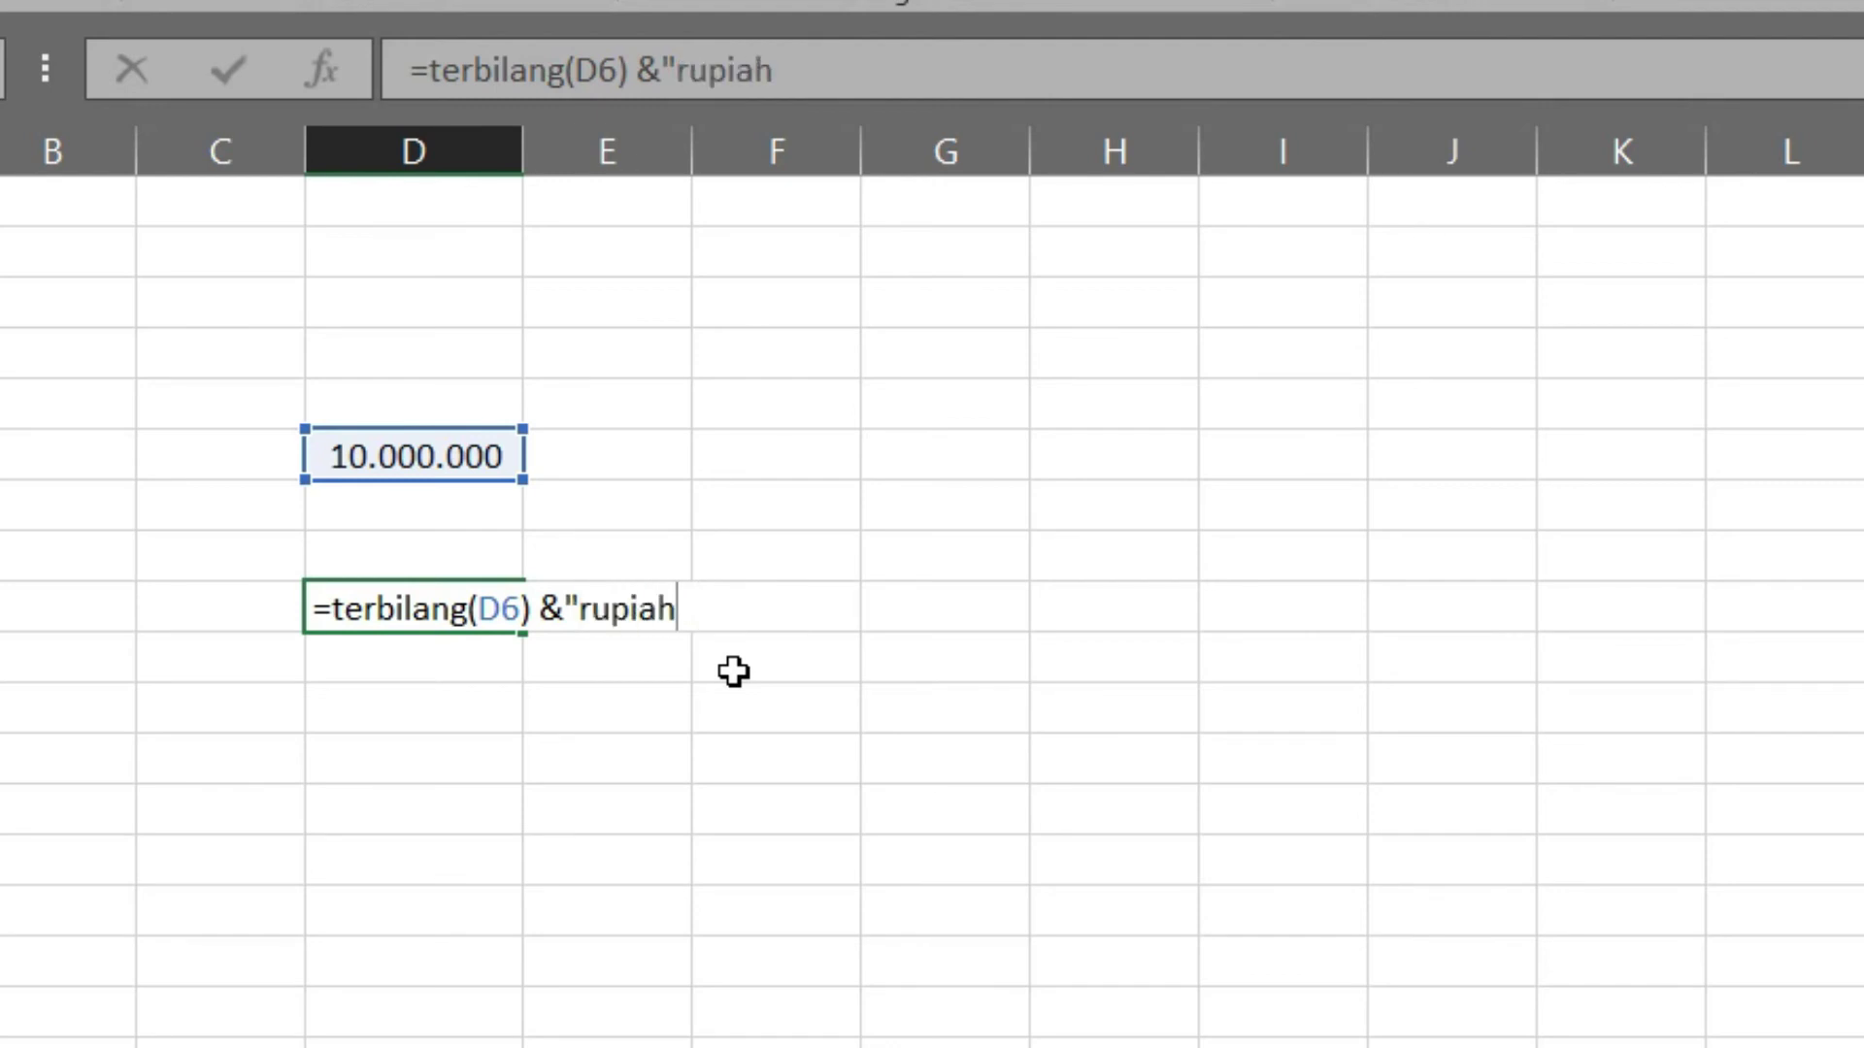
type("\"")
key("Return")
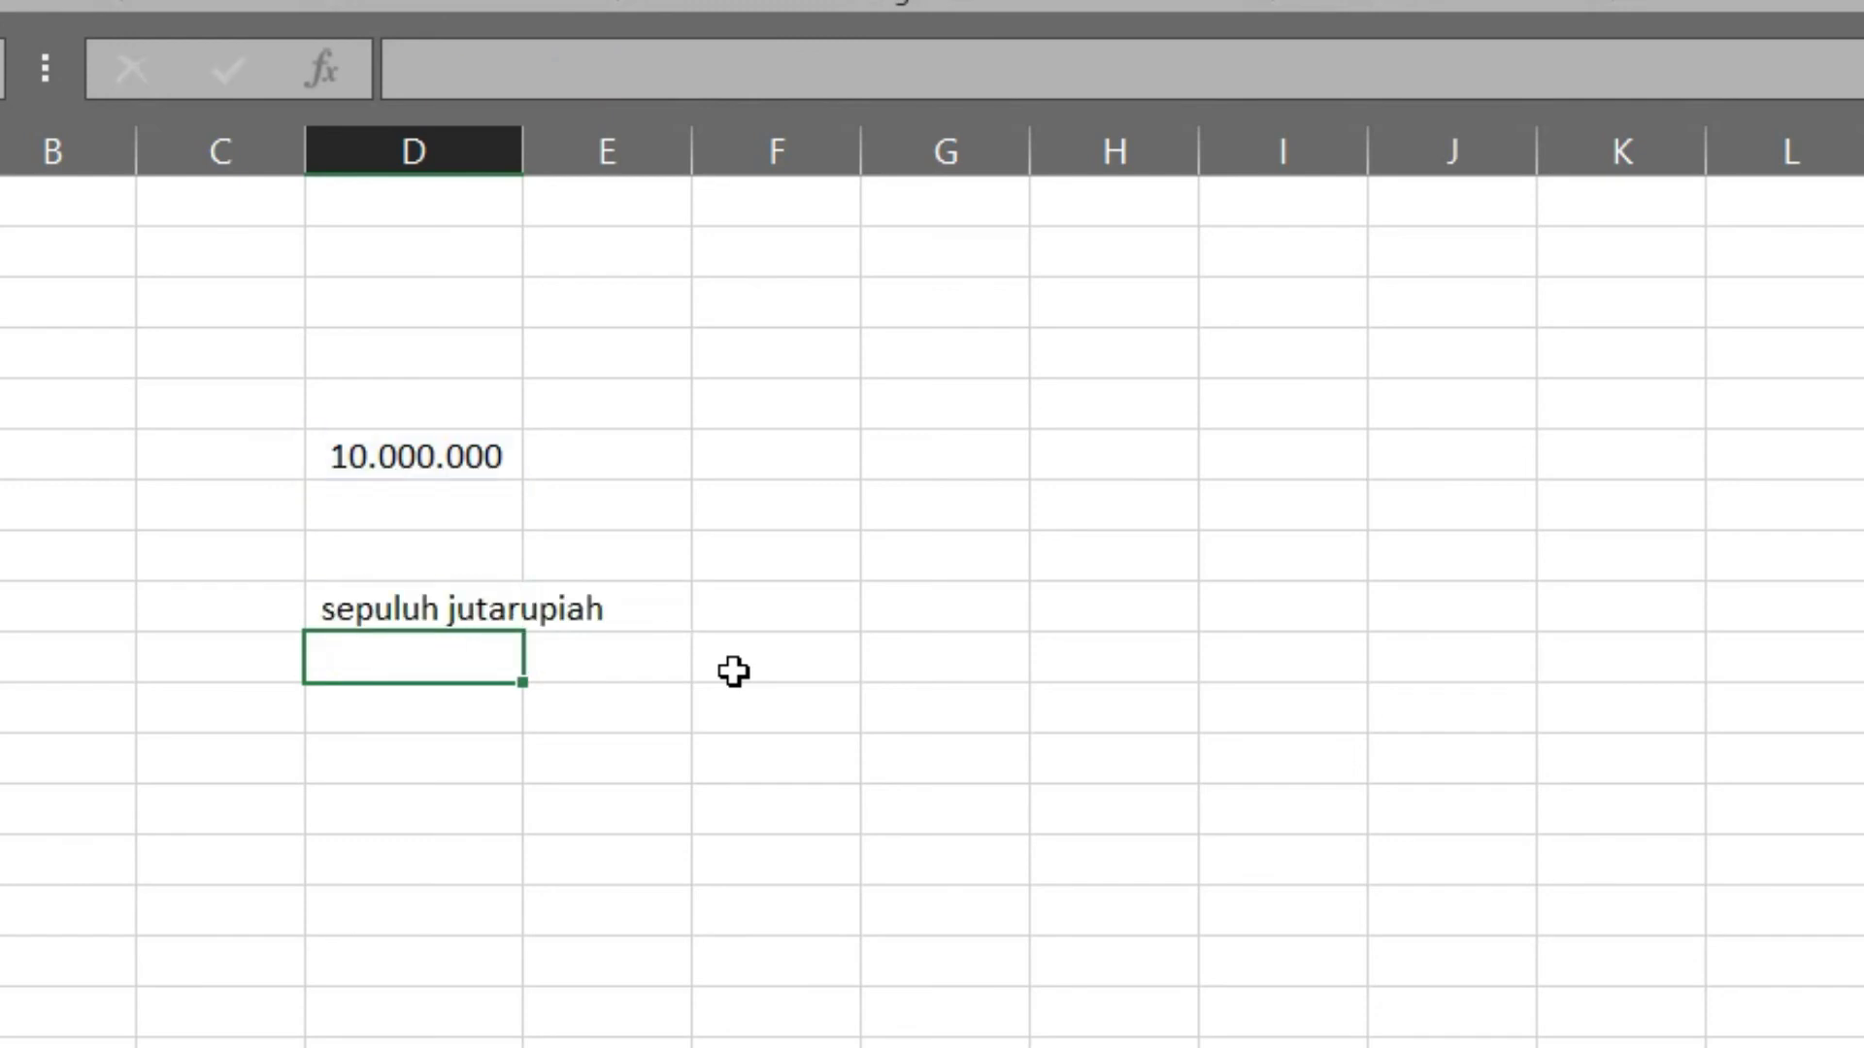
key("Up")
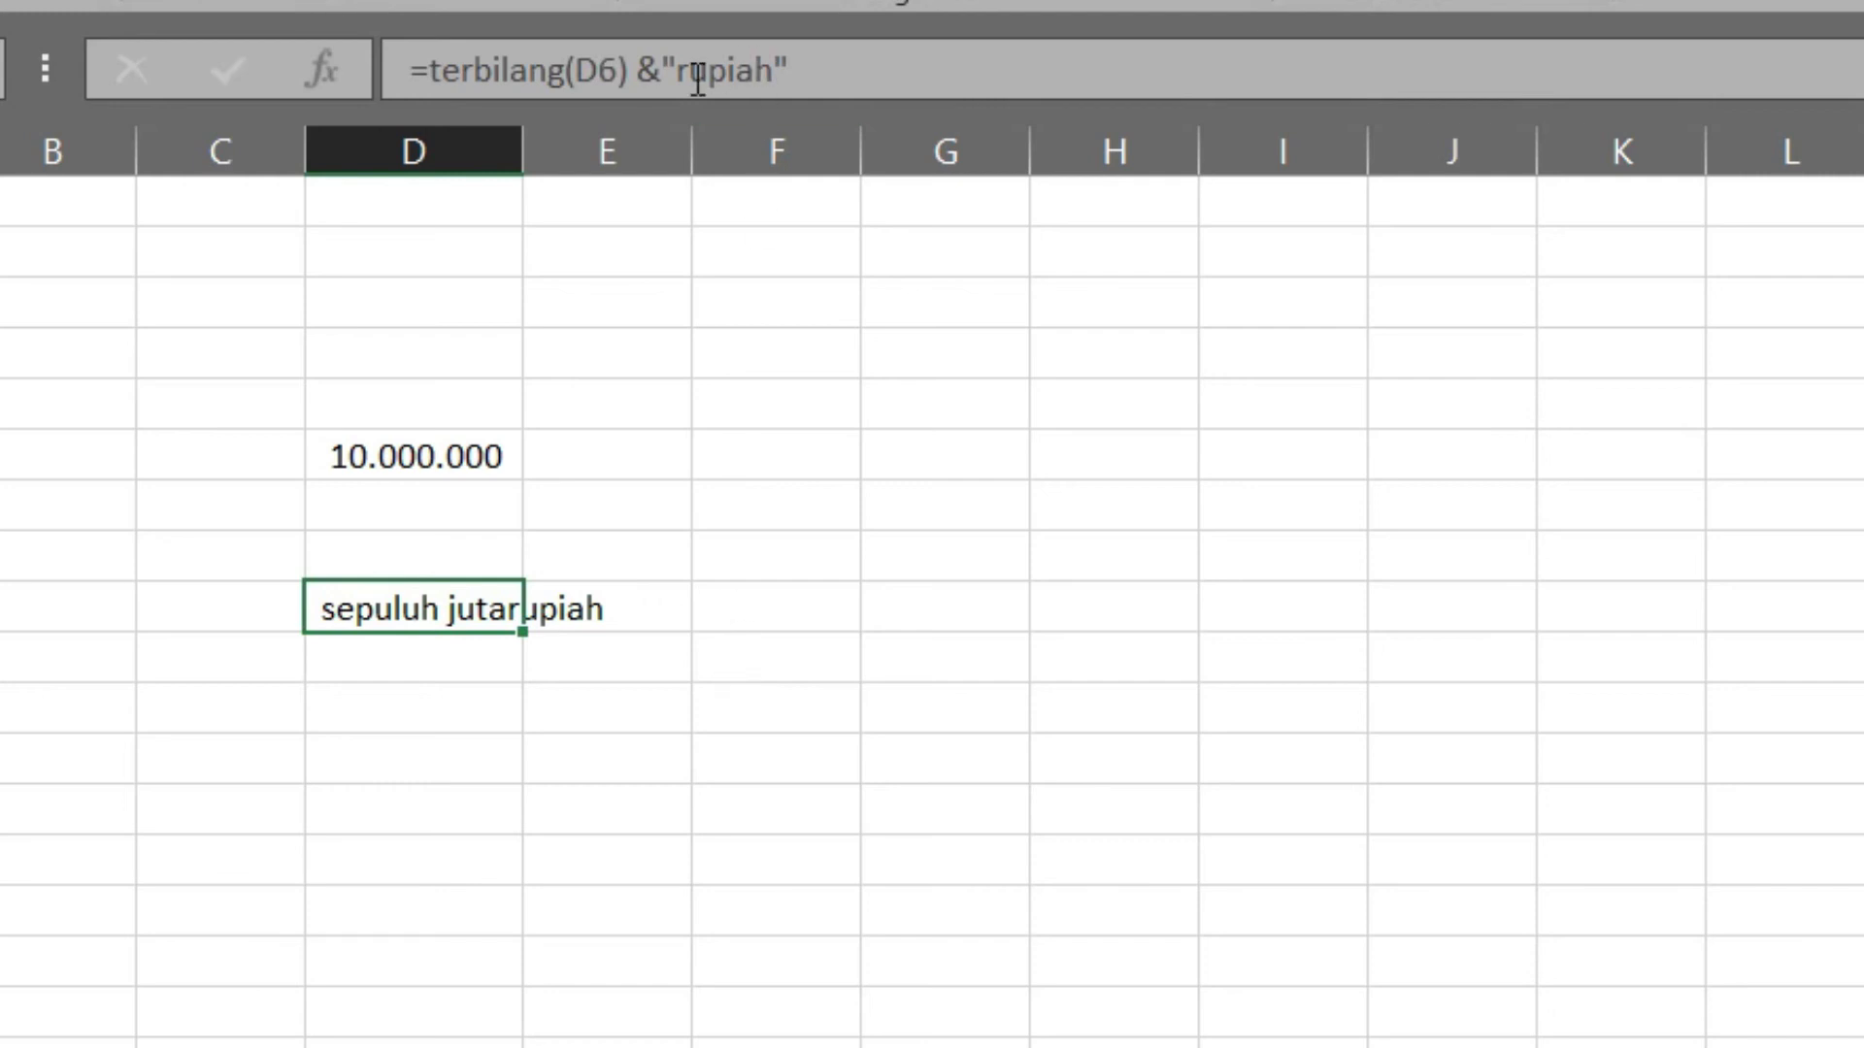
- Add a space before 'rupiah' in D9 so it reads 'sepuluh juta rupiah'
left_click(462, 613)
double_click(464, 616)
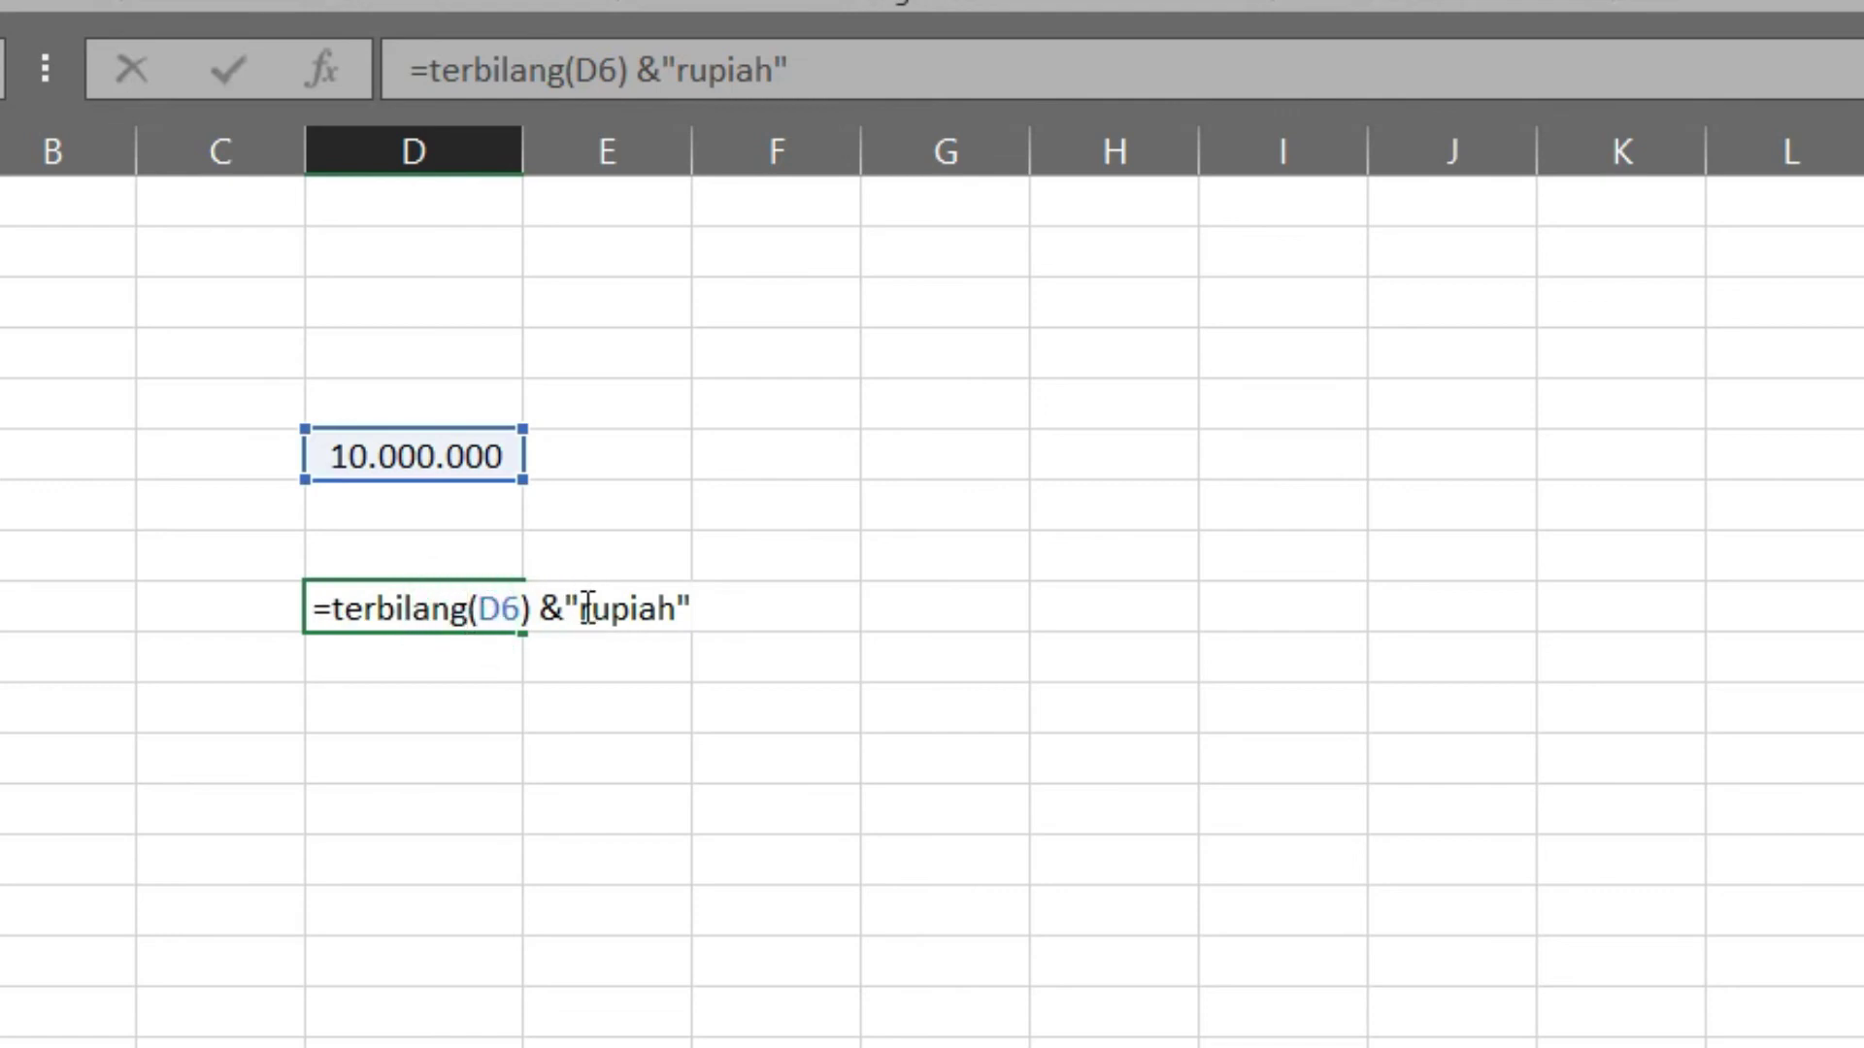
left_click(582, 613)
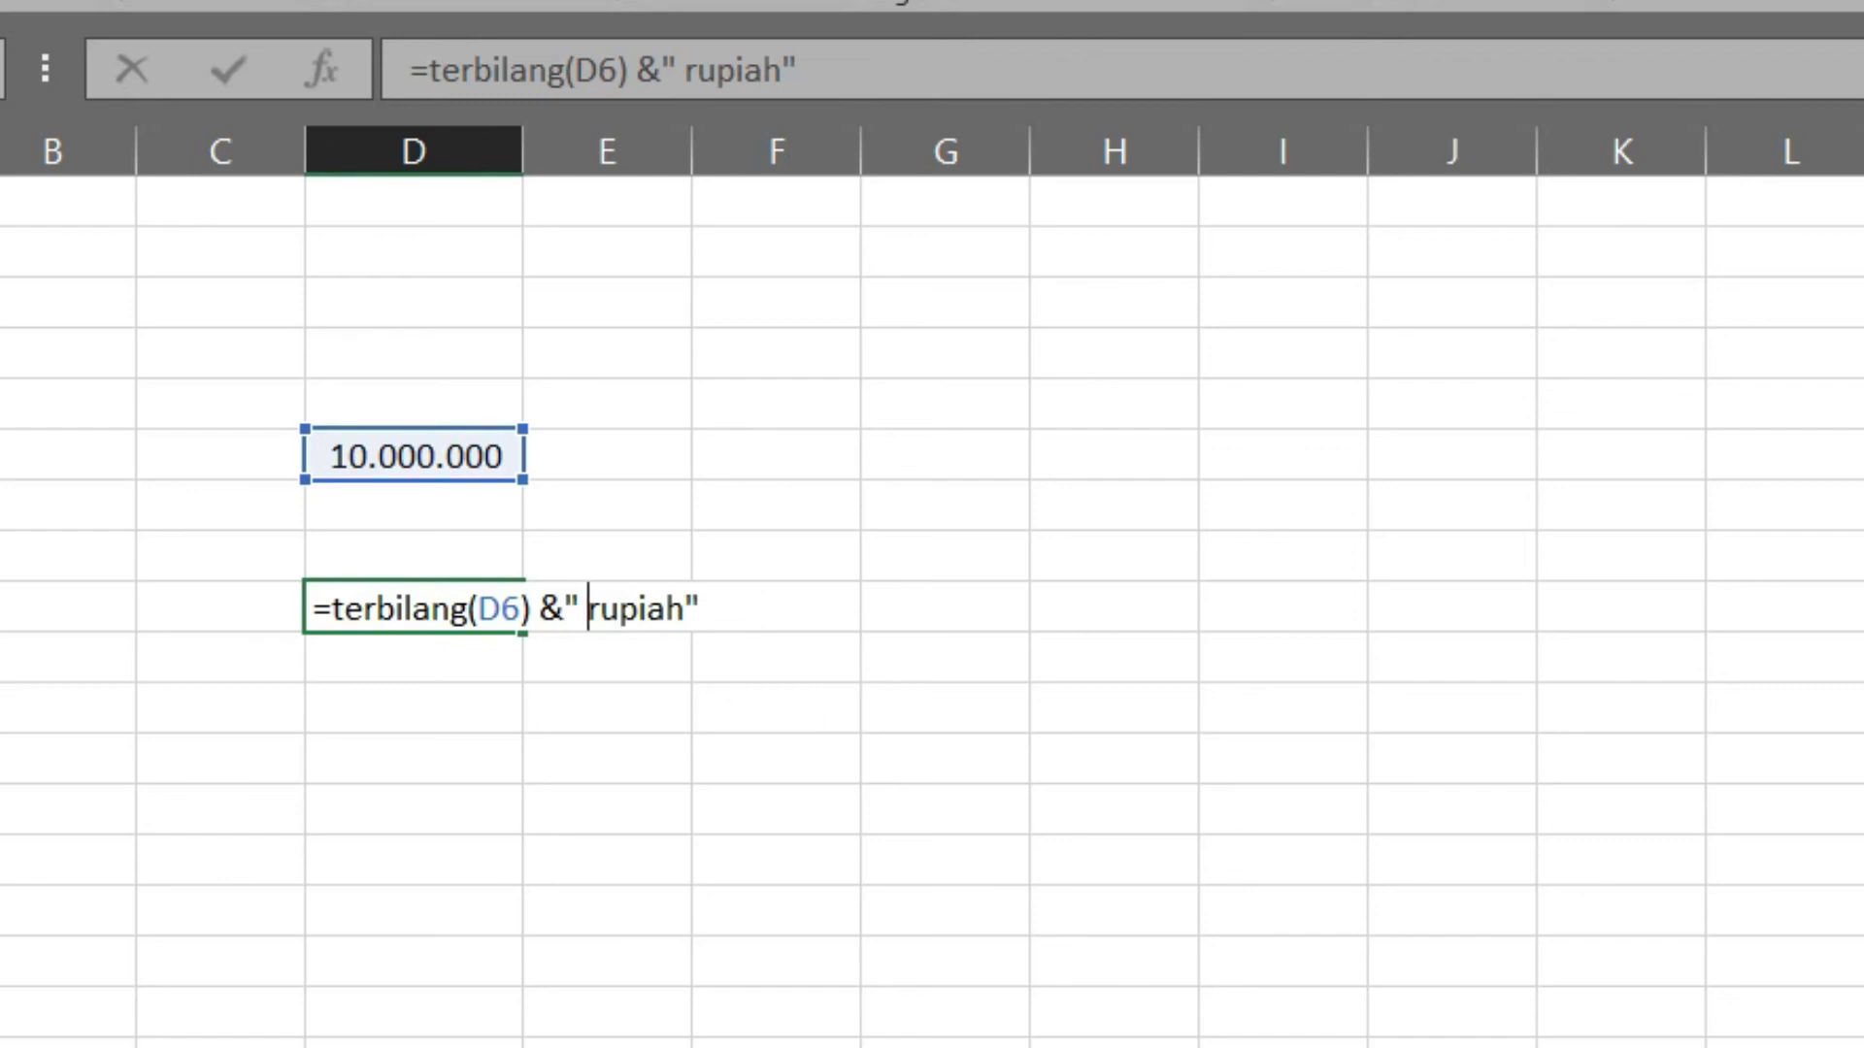
key("Return")
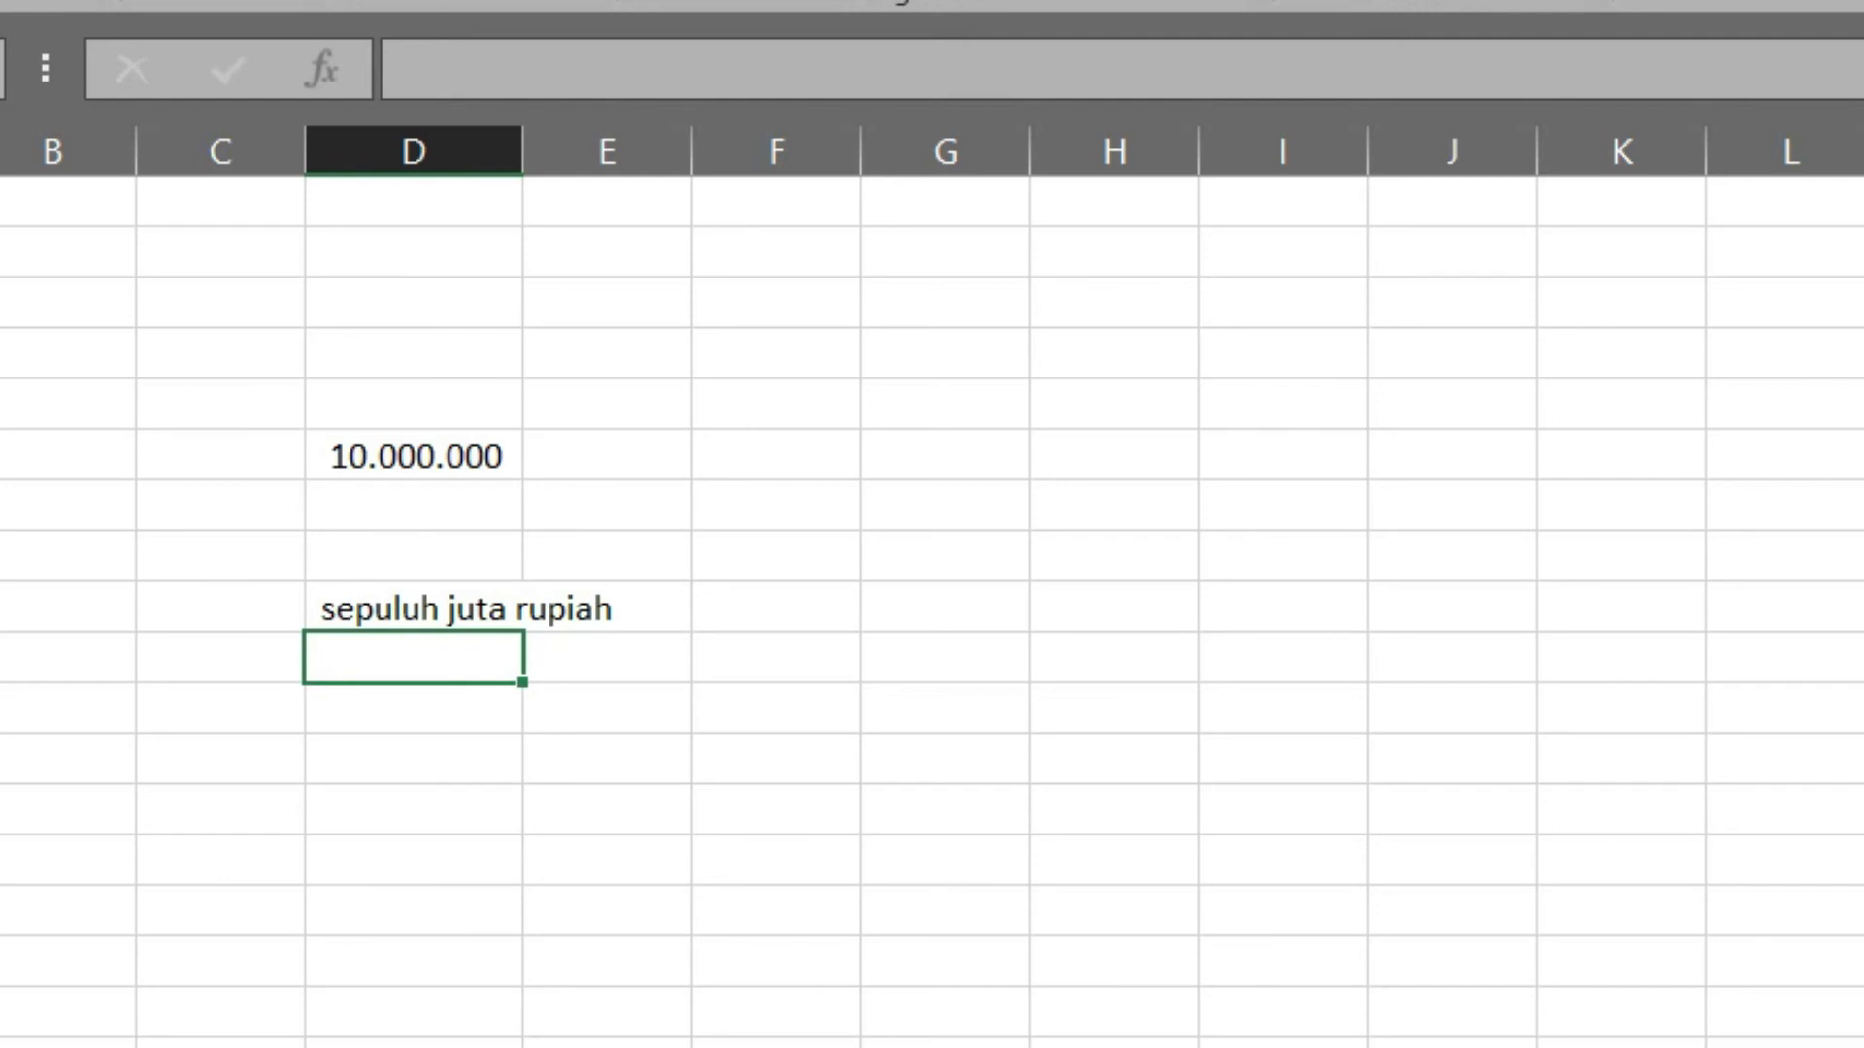